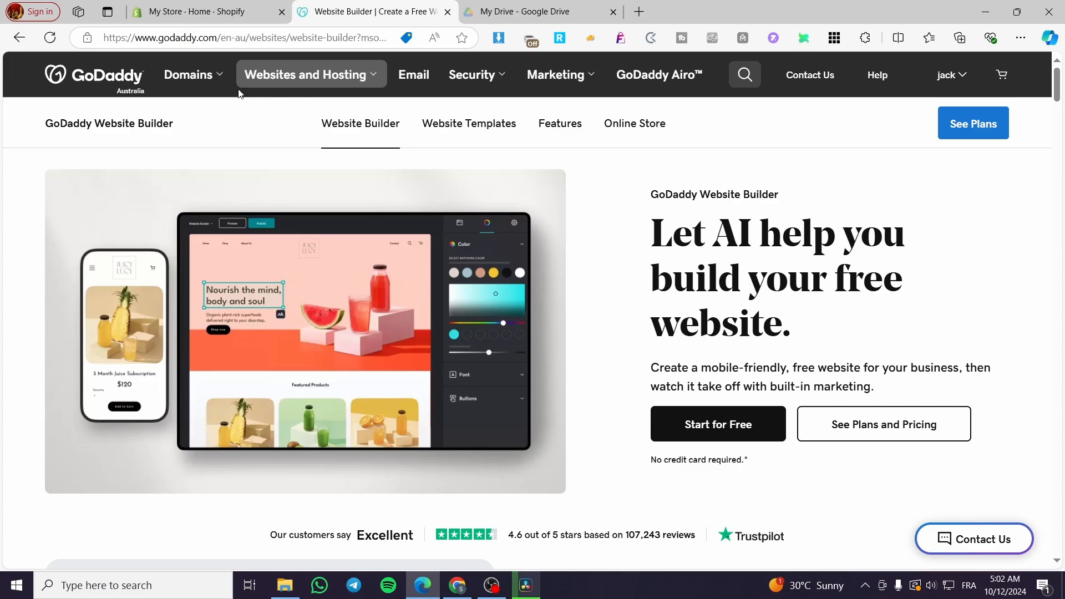
Open the GoDaddy Website Builder page and go to the account's My Products list.
{"action": "left_click", "coordinate": [305, 86]}
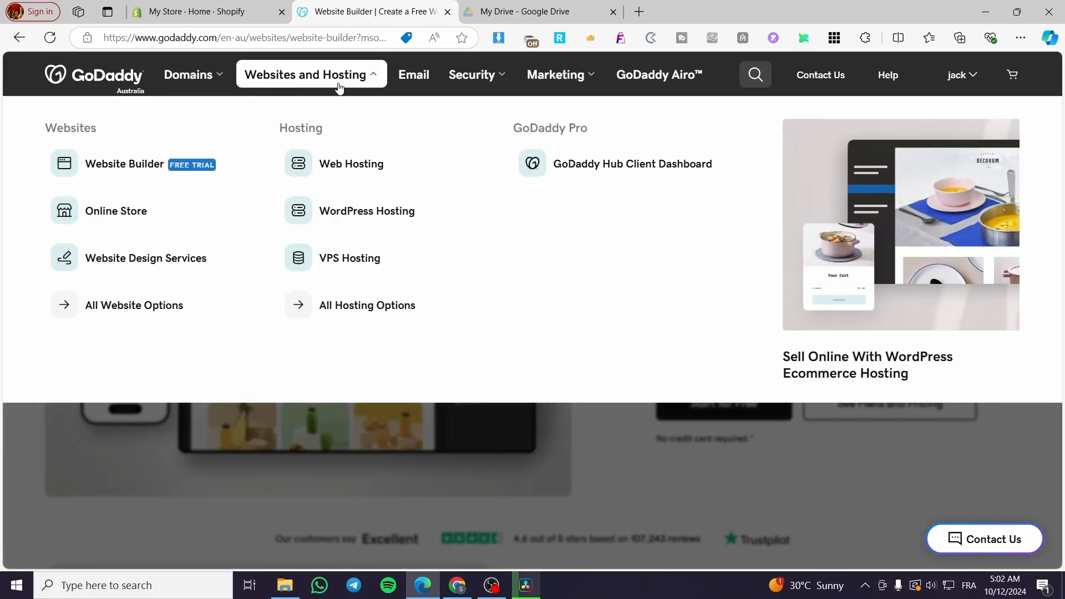
{"action": "left_click", "coordinate": [122, 170]}
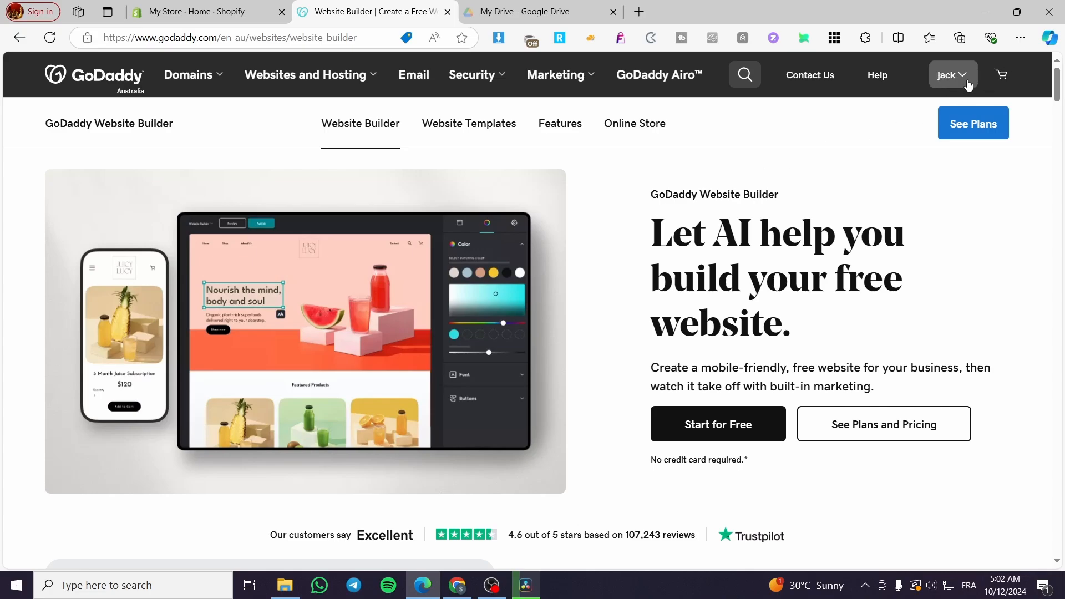
{"action": "left_click", "coordinate": [962, 81]}
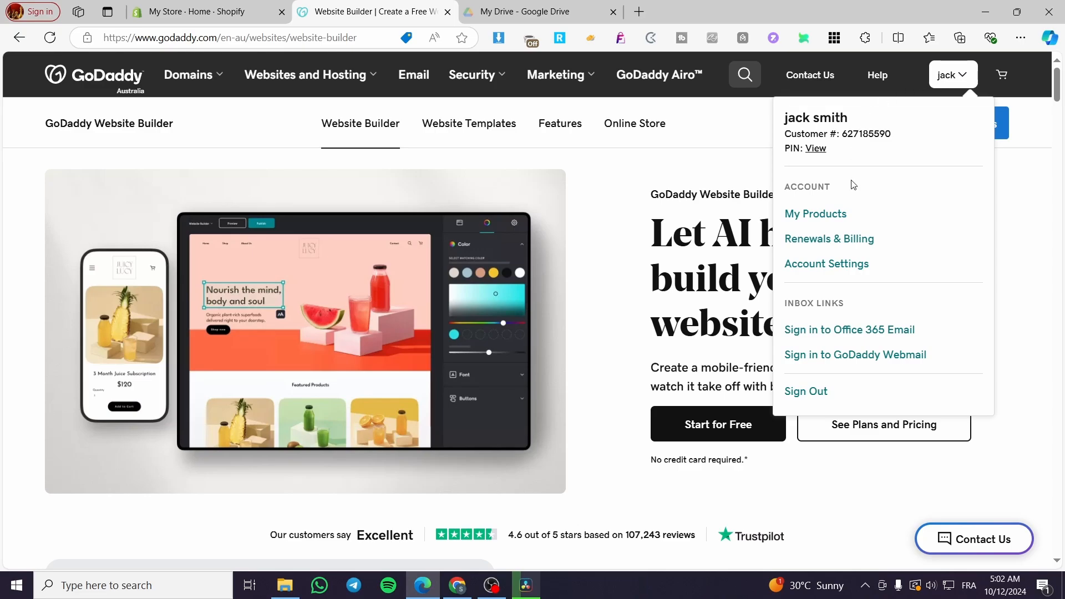
{"action": "left_click", "coordinate": [825, 220]}
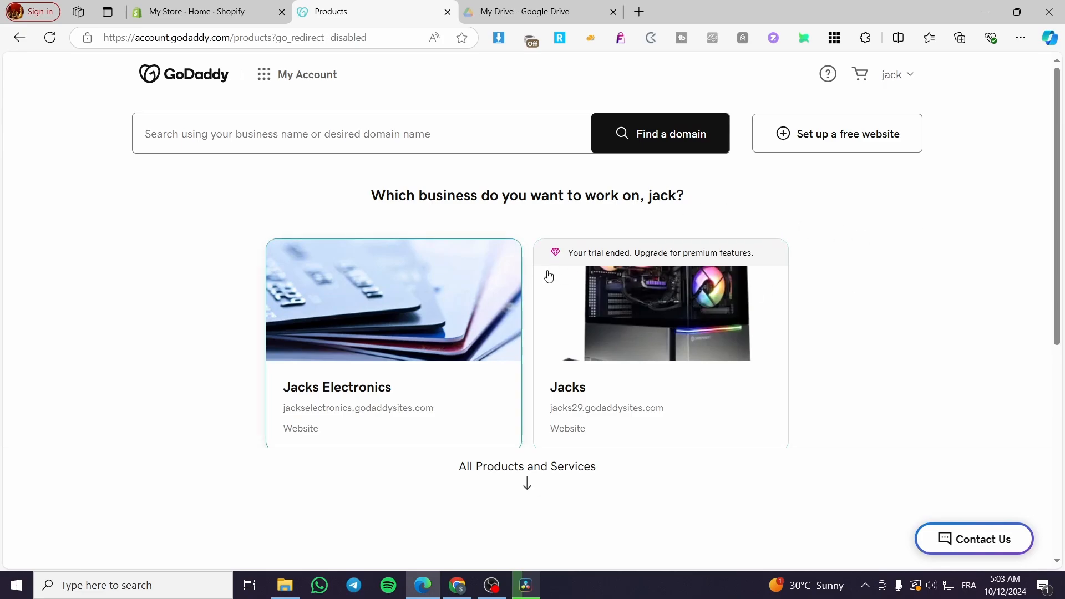
Open the Jacks Electronics business from the product list and start editing its website.
{"action": "scroll", "coordinate": [423, 266], "scroll_direction": "down", "scroll_amount": 3}
{"action": "scroll", "coordinate": [455, 266], "scroll_direction": "up", "scroll_amount": 3}
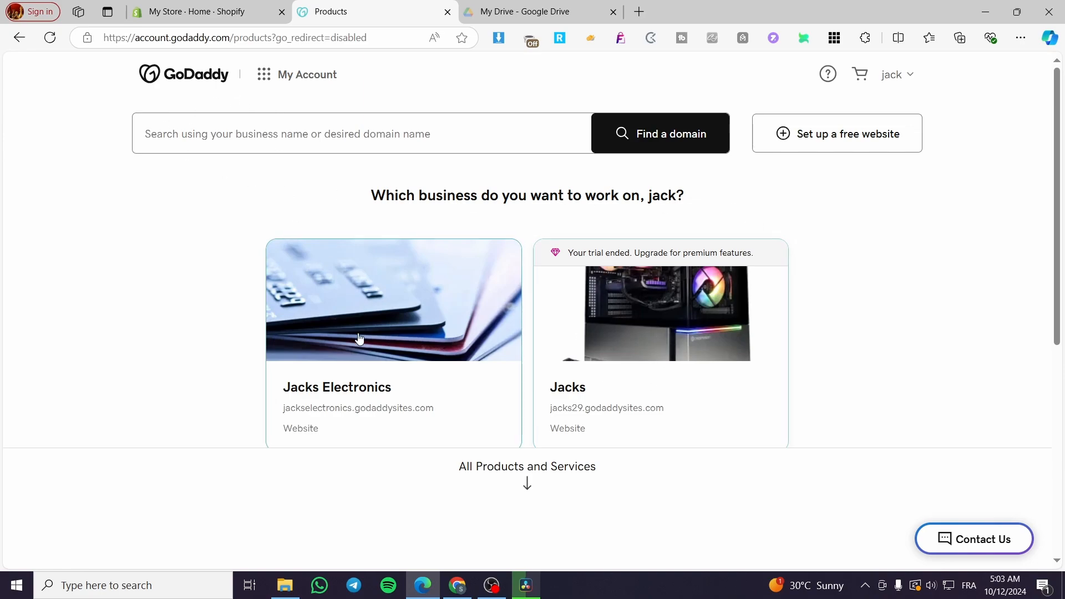
{"action": "left_click", "coordinate": [401, 332]}
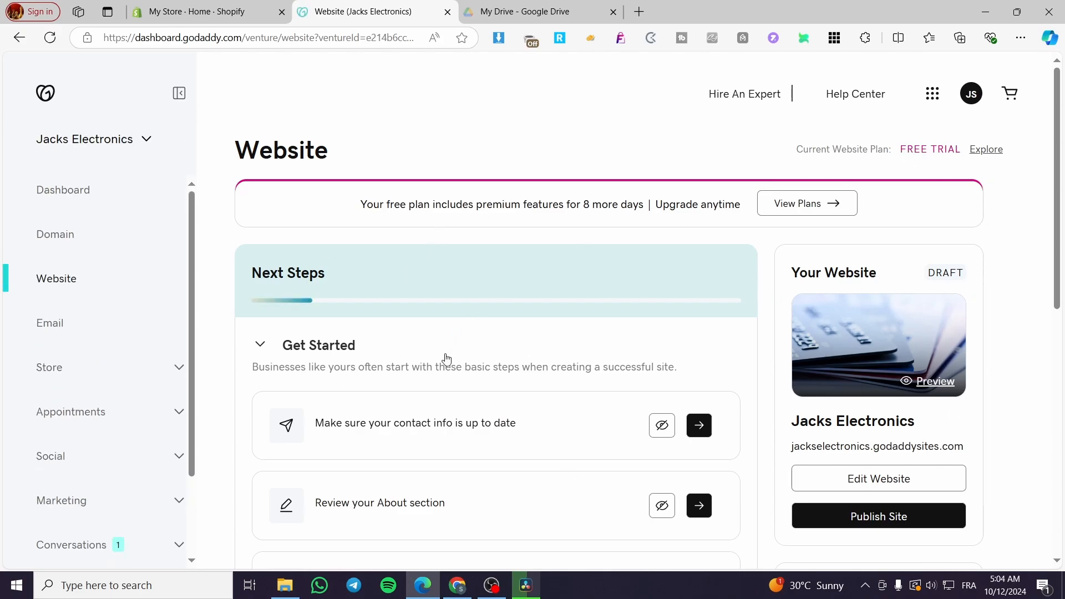
{"action": "scroll", "coordinate": [439, 371], "scroll_direction": "down", "scroll_amount": 2}
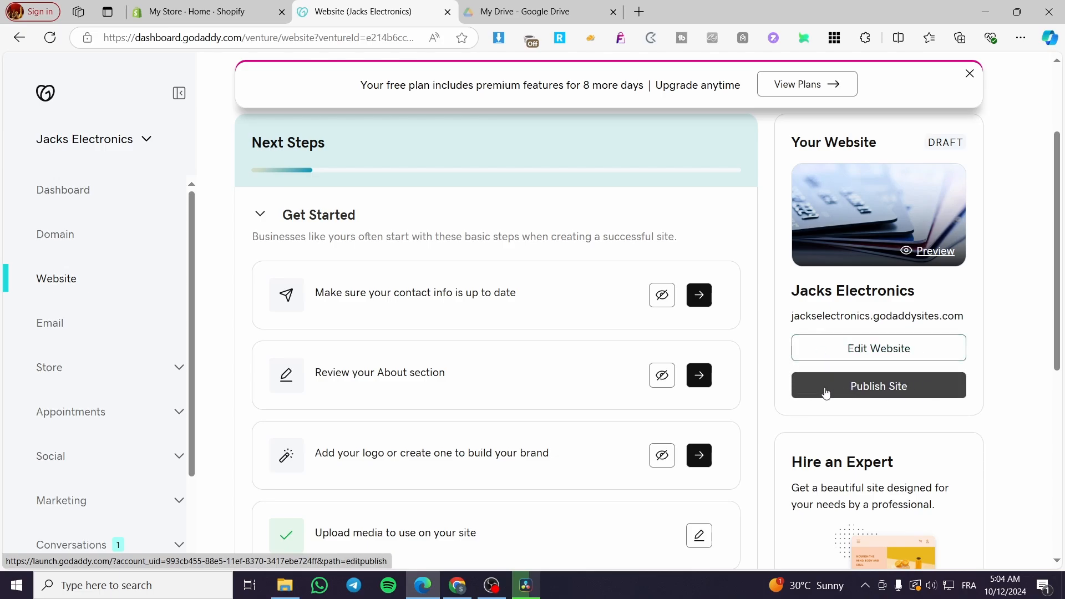
{"action": "left_click", "coordinate": [860, 351]}
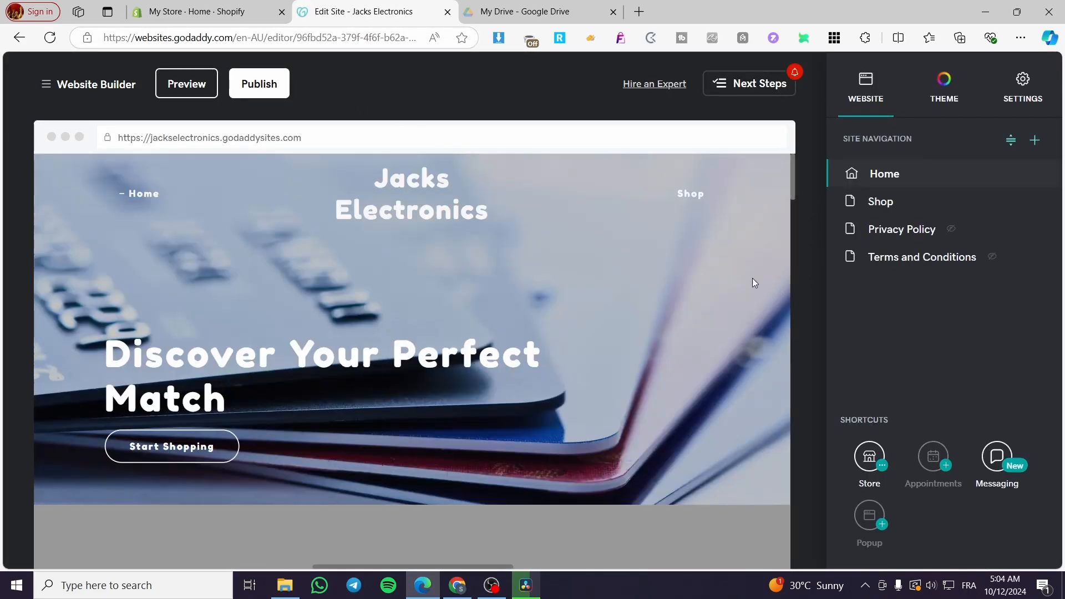
Check the site's publishing status in its settings and look over the home page in the website editor.
{"action": "left_click", "coordinate": [1024, 90]}
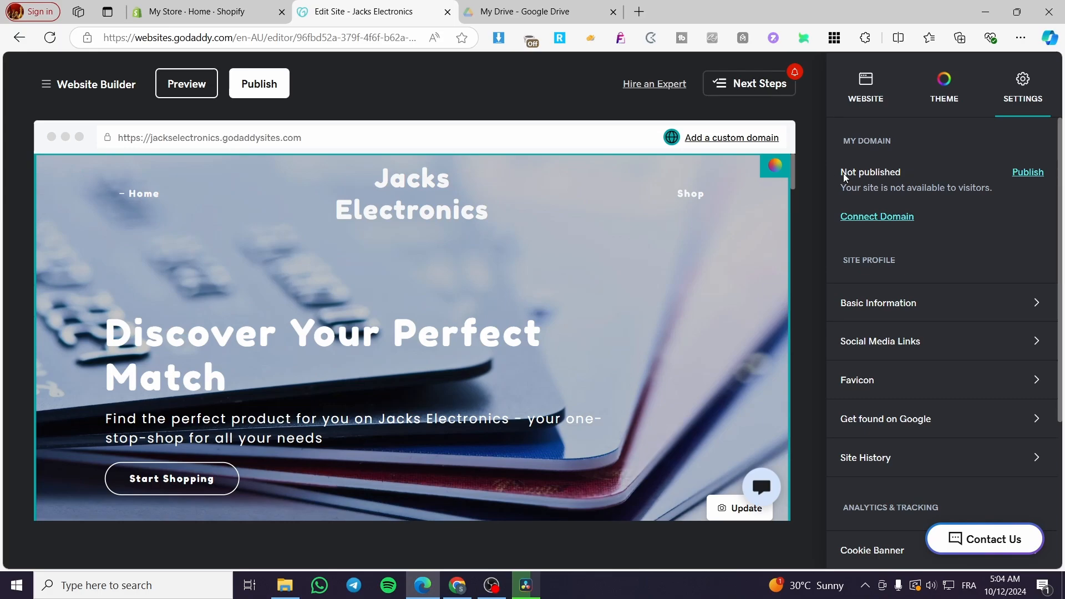
{"action": "left_click_drag", "start_coordinate": [842, 173], "coordinate": [901, 173]}
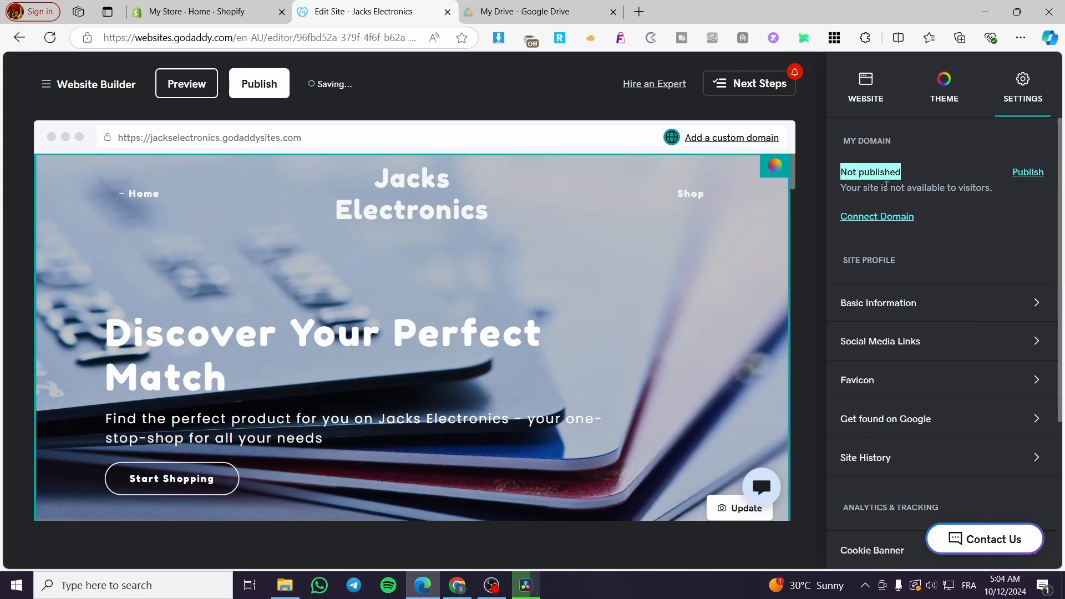
{"action": "left_click", "coordinate": [866, 89]}
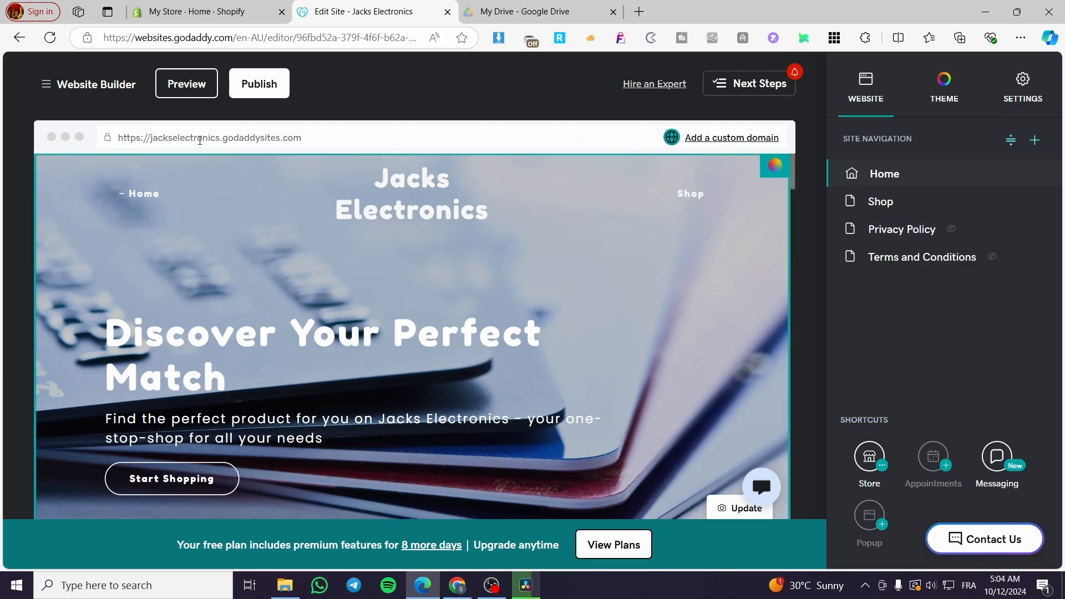
{"action": "scroll", "coordinate": [533, 278], "scroll_direction": "down", "scroll_amount": 8}
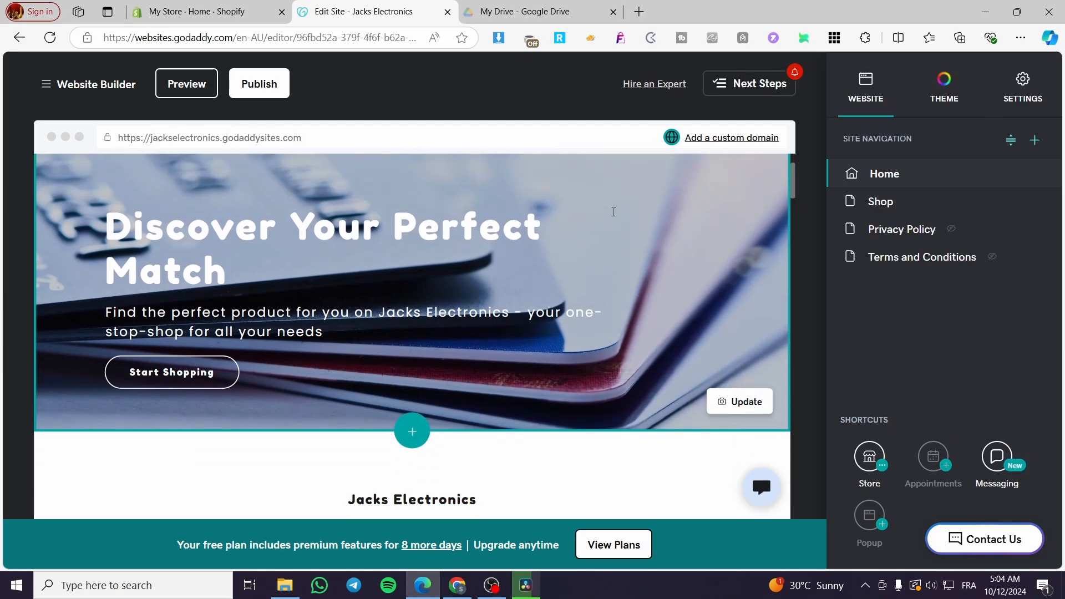
{"action": "scroll", "coordinate": [534, 278], "scroll_direction": "up", "scroll_amount": 6}
{"action": "scroll", "coordinate": [534, 279], "scroll_direction": "up", "scroll_amount": 2}
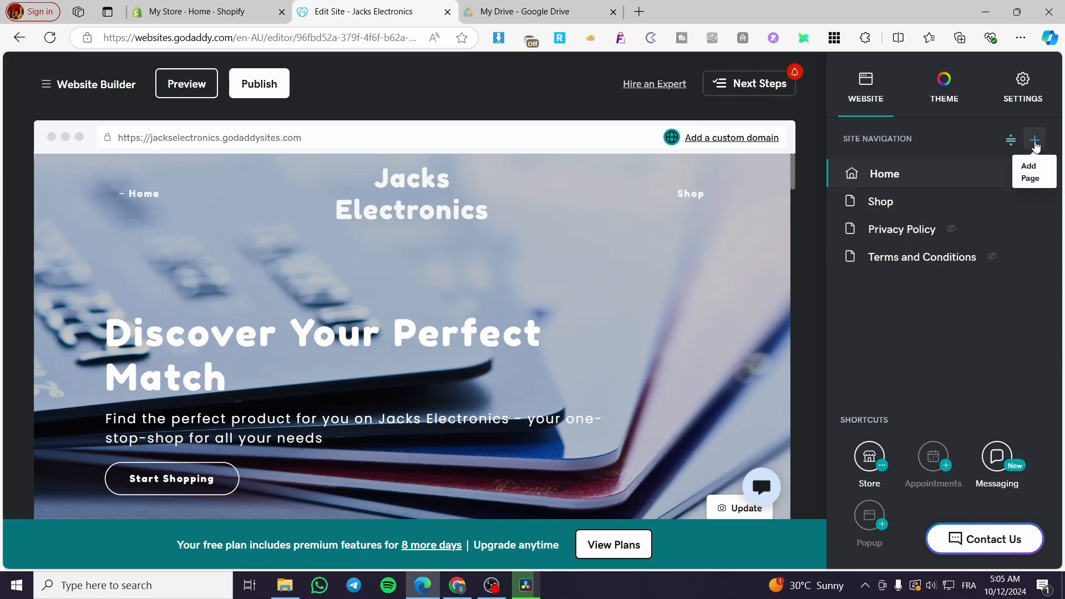
Review the options for adding an external link, section link or dropdown menu, and return to the site navigation without creating anything.
{"action": "left_click", "coordinate": [1035, 141]}
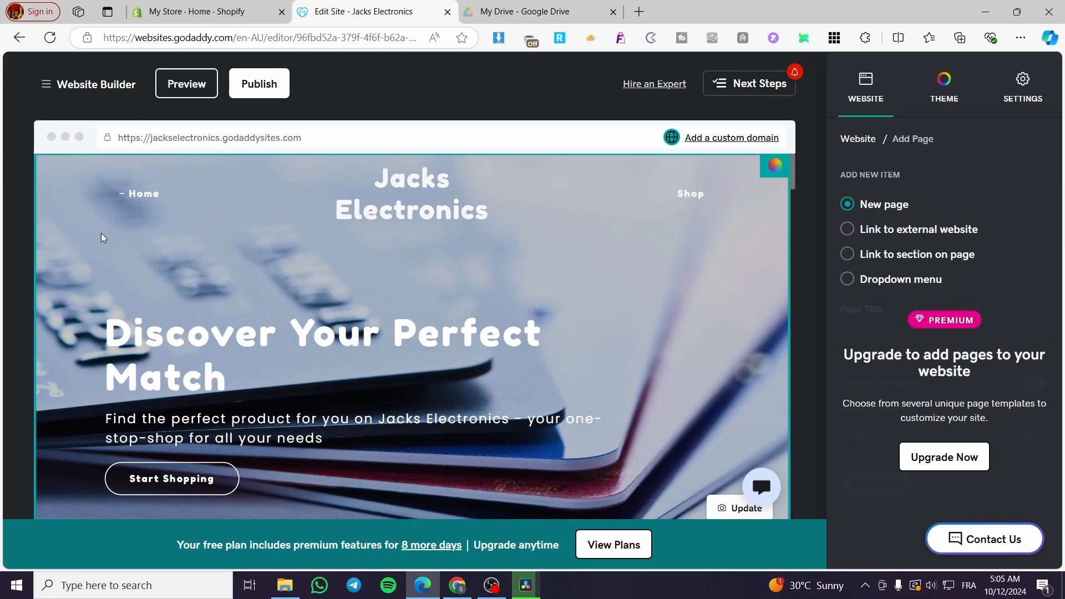
{"action": "left_click", "coordinate": [883, 239]}
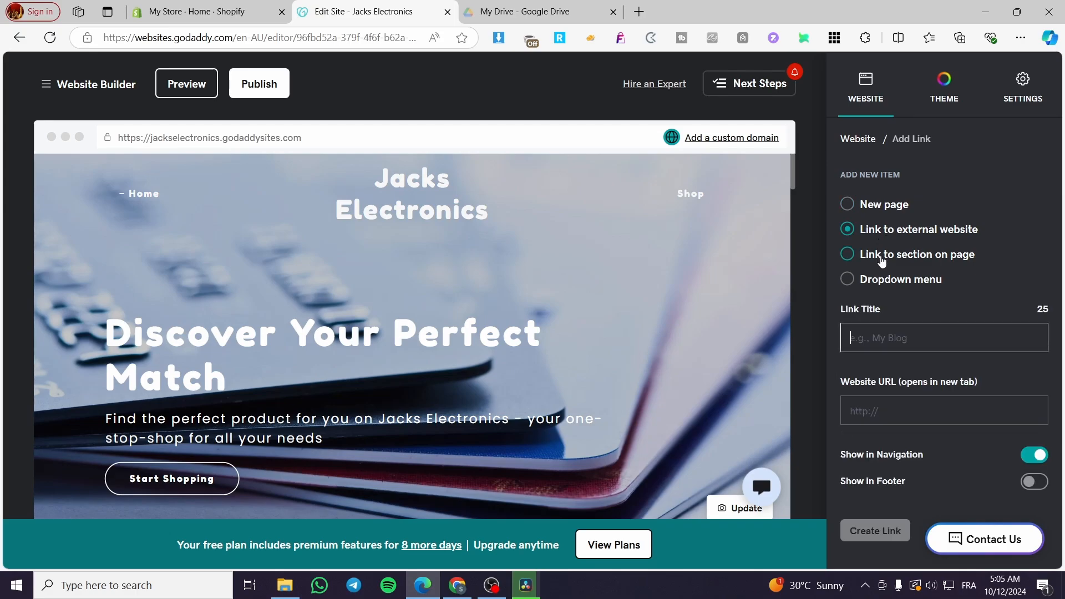
{"action": "left_click", "coordinate": [894, 256]}
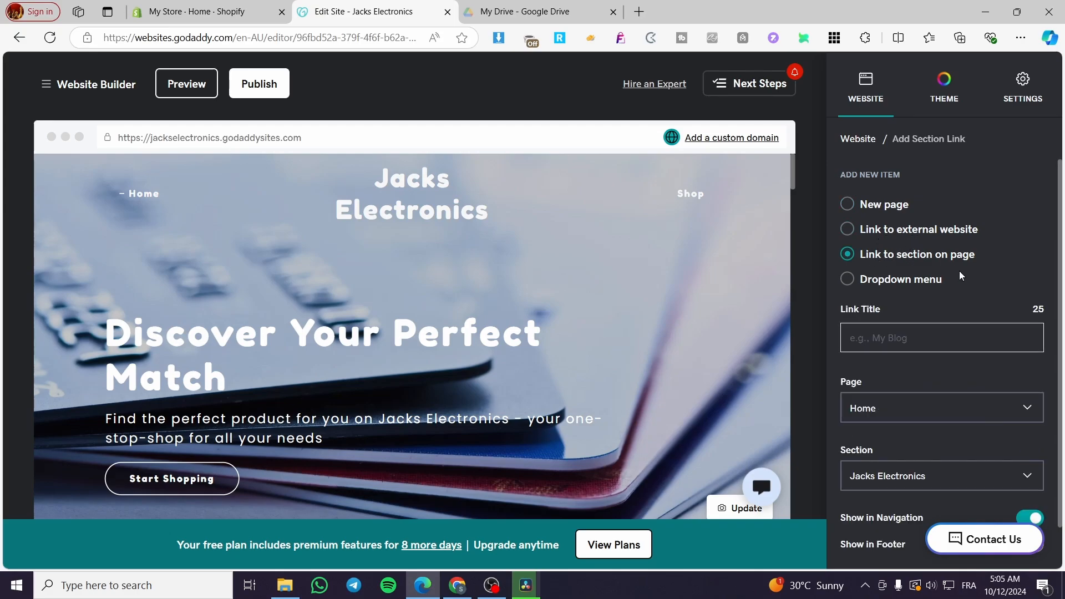
{"action": "left_click", "coordinate": [846, 280]}
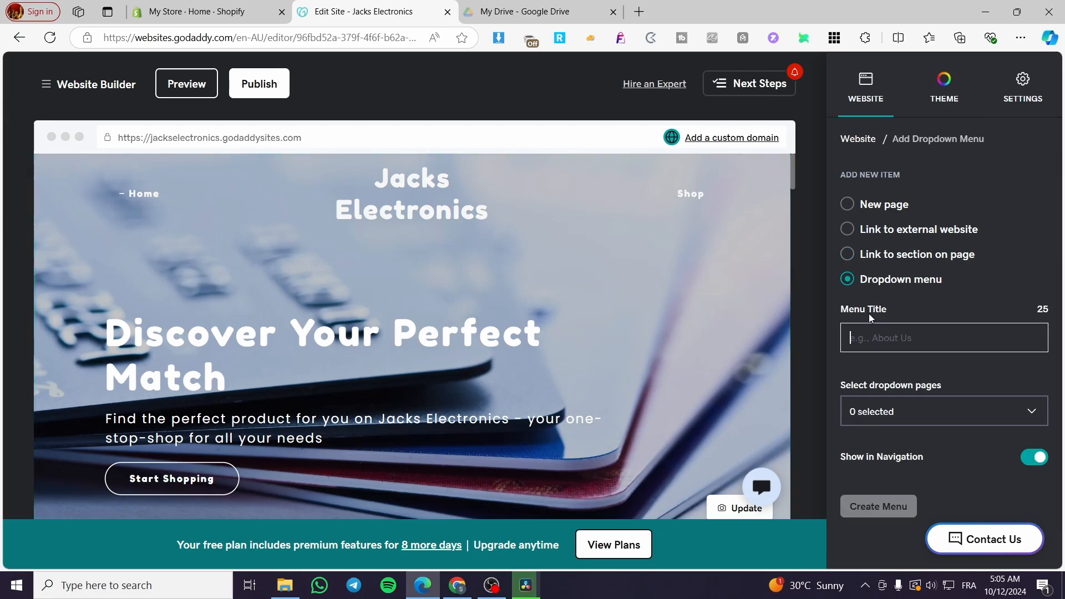
{"action": "left_click", "coordinate": [859, 140]}
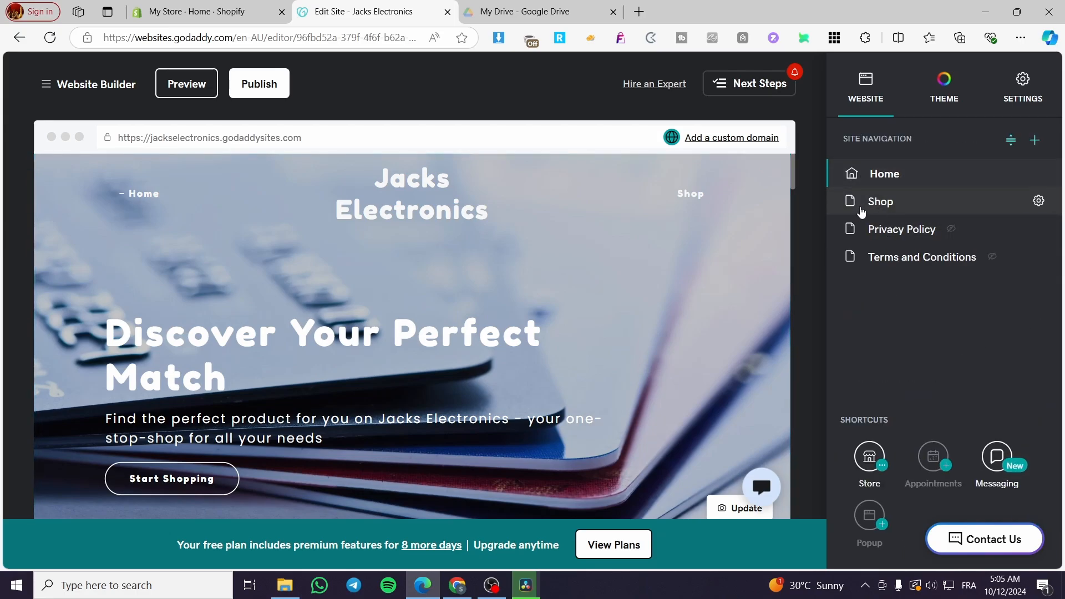
Open the Shop page and examine its product listing from the header down to the footer.
{"action": "left_click", "coordinate": [884, 206]}
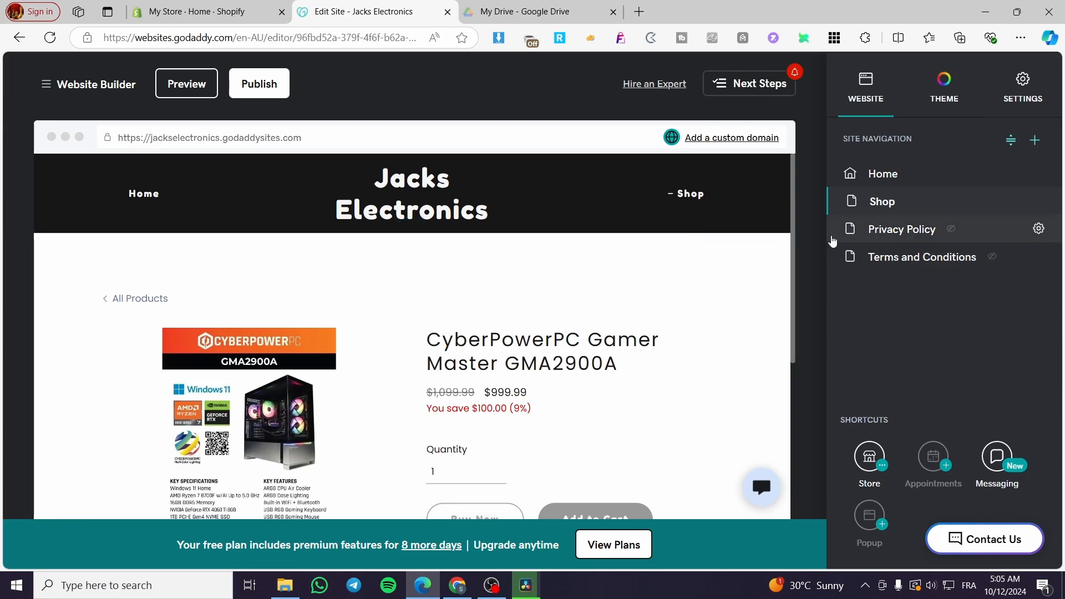
{"action": "scroll", "coordinate": [711, 343], "scroll_direction": "down", "scroll_amount": 5}
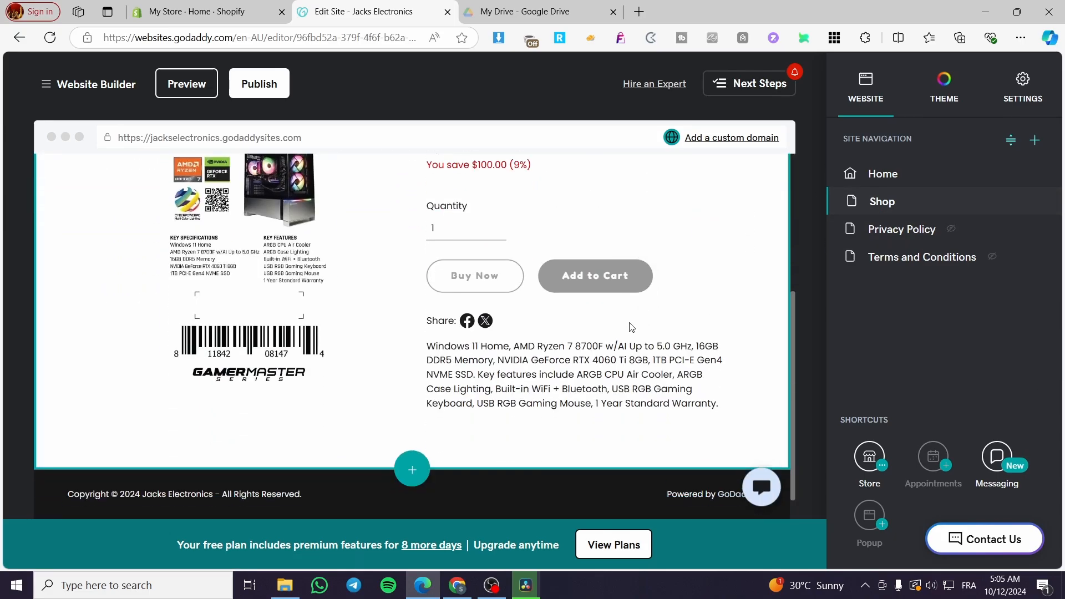
{"action": "scroll", "coordinate": [362, 437], "scroll_direction": "up", "scroll_amount": 5}
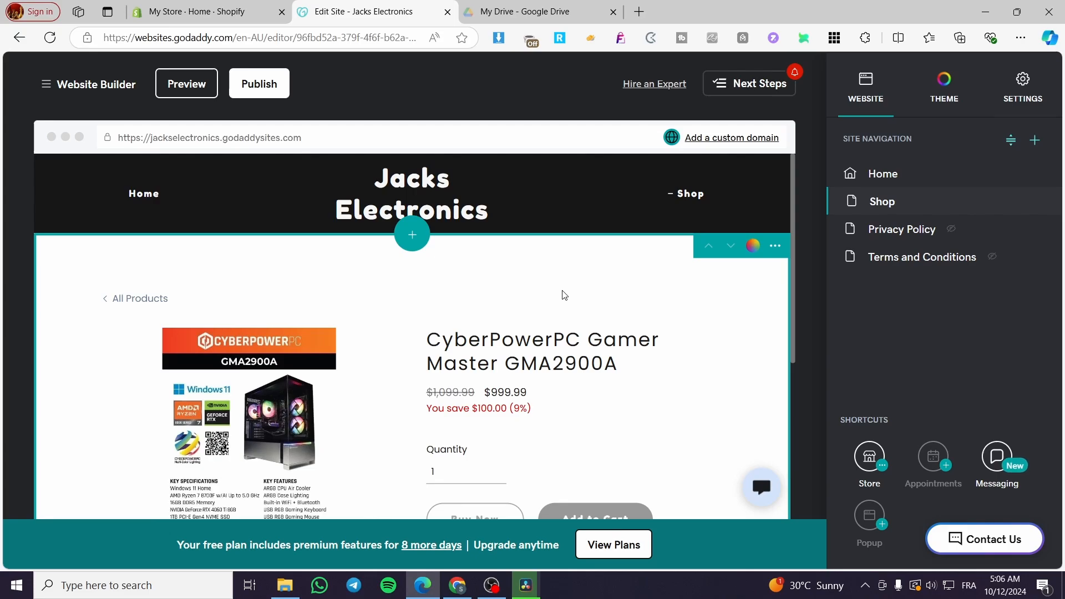
{"action": "scroll", "coordinate": [511, 387], "scroll_direction": "down", "scroll_amount": 4}
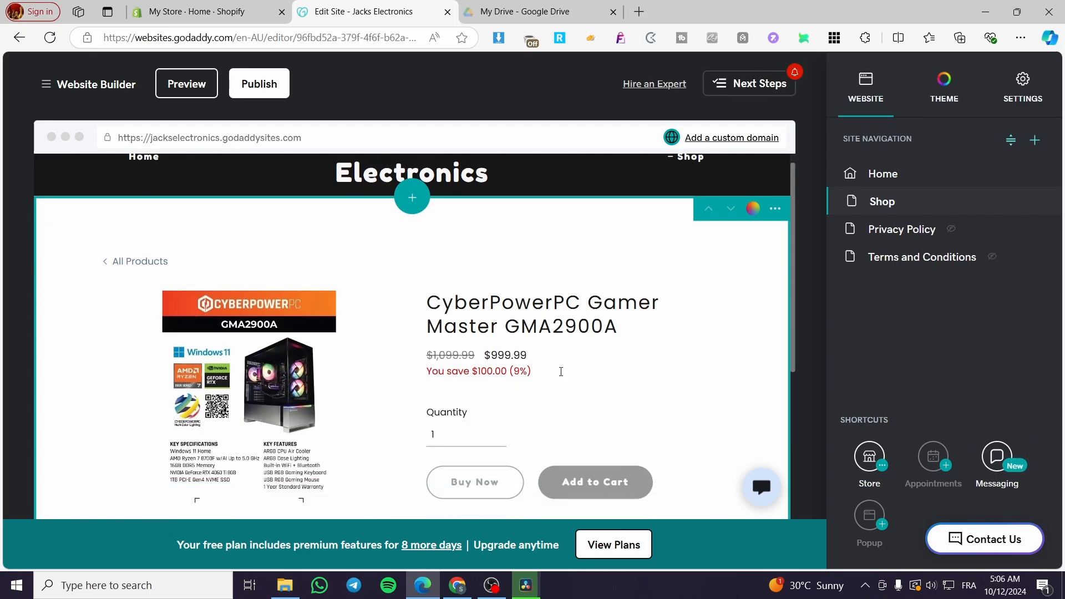
{"action": "scroll", "coordinate": [385, 385], "scroll_direction": "up", "scroll_amount": 4}
{"action": "scroll", "coordinate": [588, 398], "scroll_direction": "down", "scroll_amount": 1}
{"action": "scroll", "coordinate": [589, 398], "scroll_direction": "down", "scroll_amount": 1}
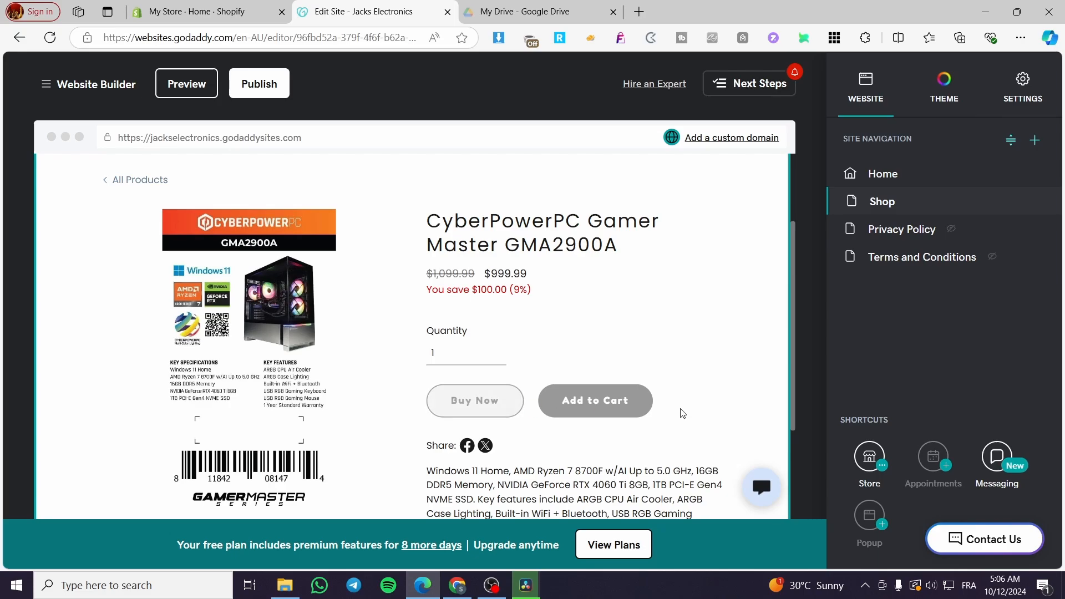
{"action": "scroll", "coordinate": [694, 411], "scroll_direction": "down", "scroll_amount": 3}
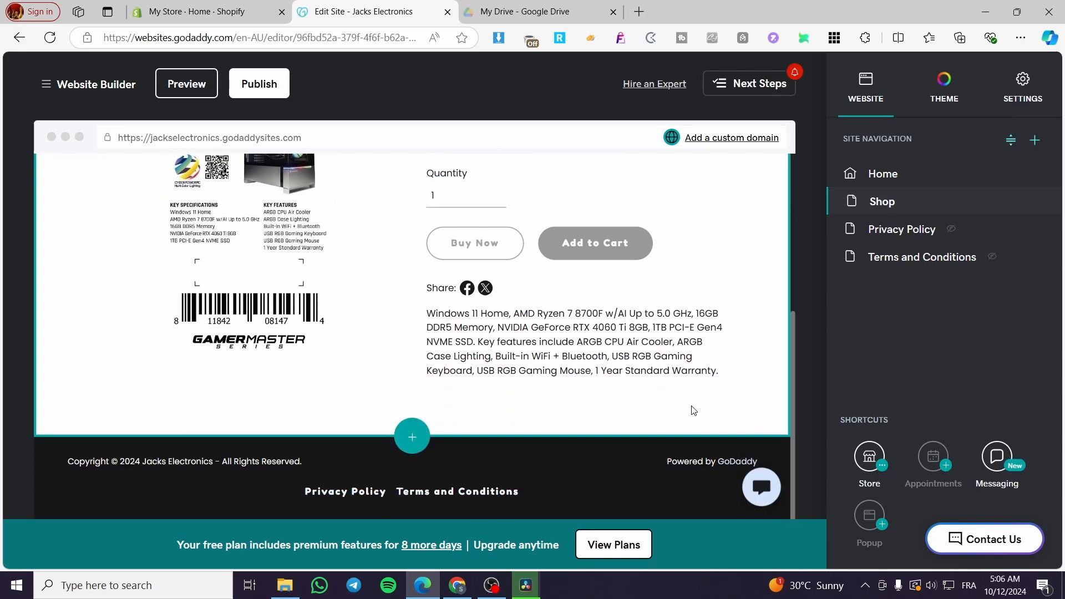
Browse the Commerce sections available for the Shop page, including Featured Categories, Gift Card and PayPal Button, without adding one.
{"action": "left_click", "coordinate": [412, 437]}
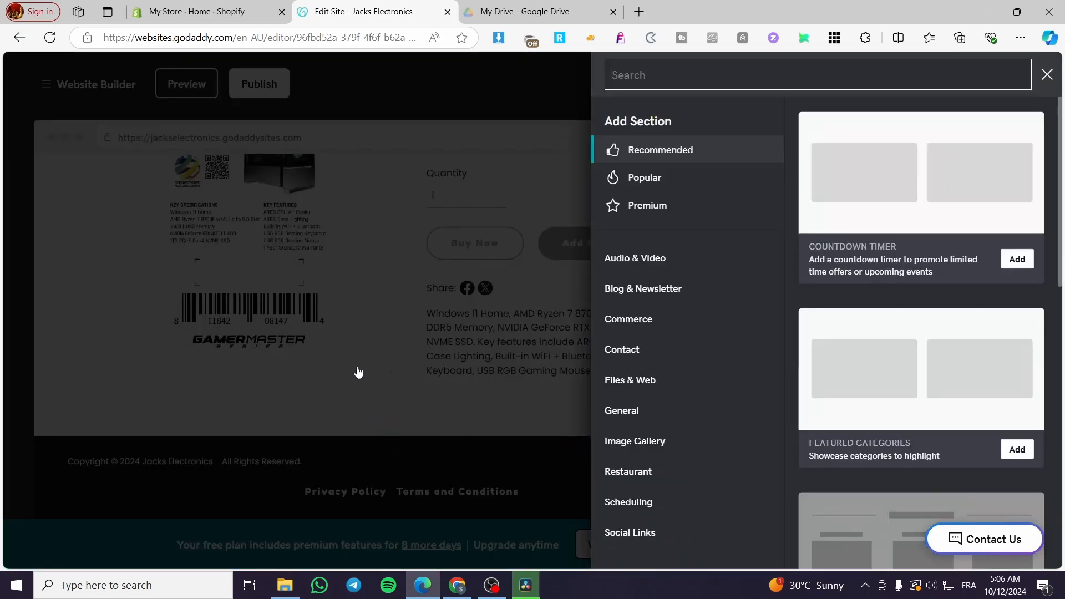
{"action": "left_click", "coordinate": [394, 361]}
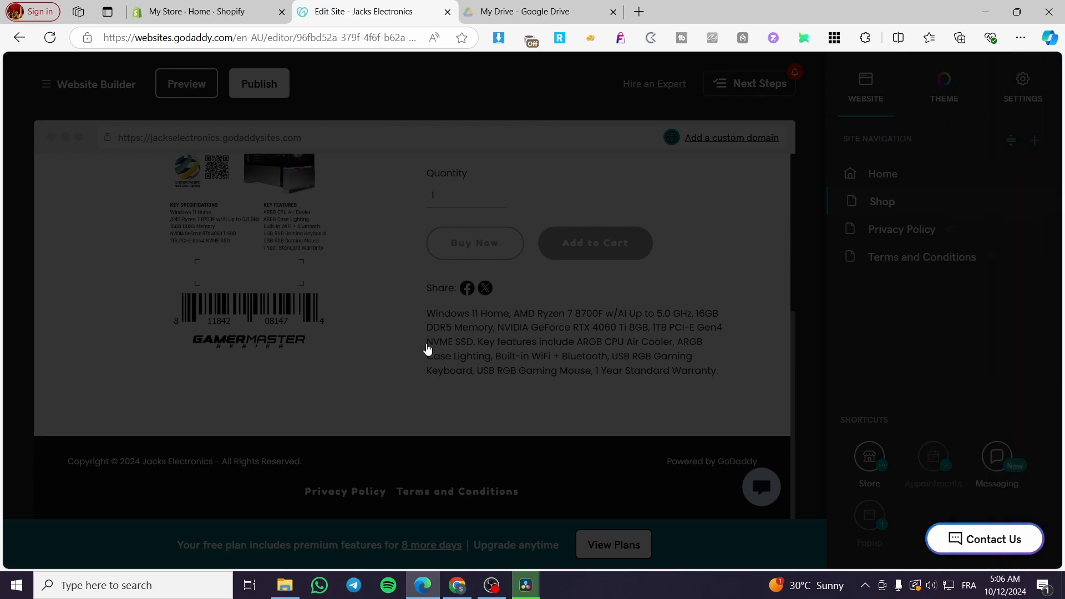
{"action": "scroll", "coordinate": [428, 396], "scroll_direction": "up", "scroll_amount": 5}
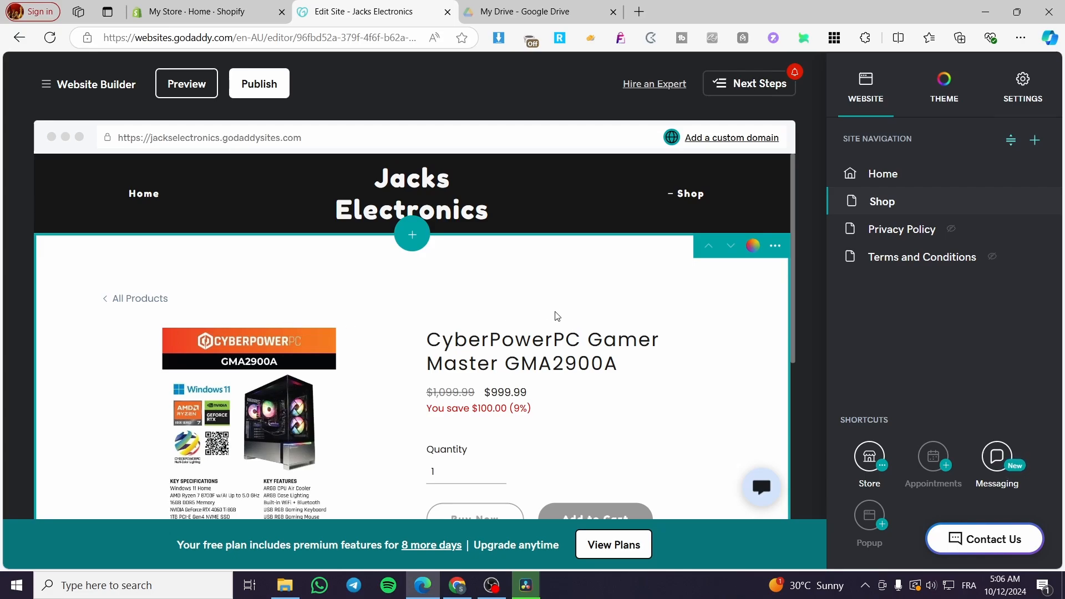
{"action": "left_click", "coordinate": [417, 238]}
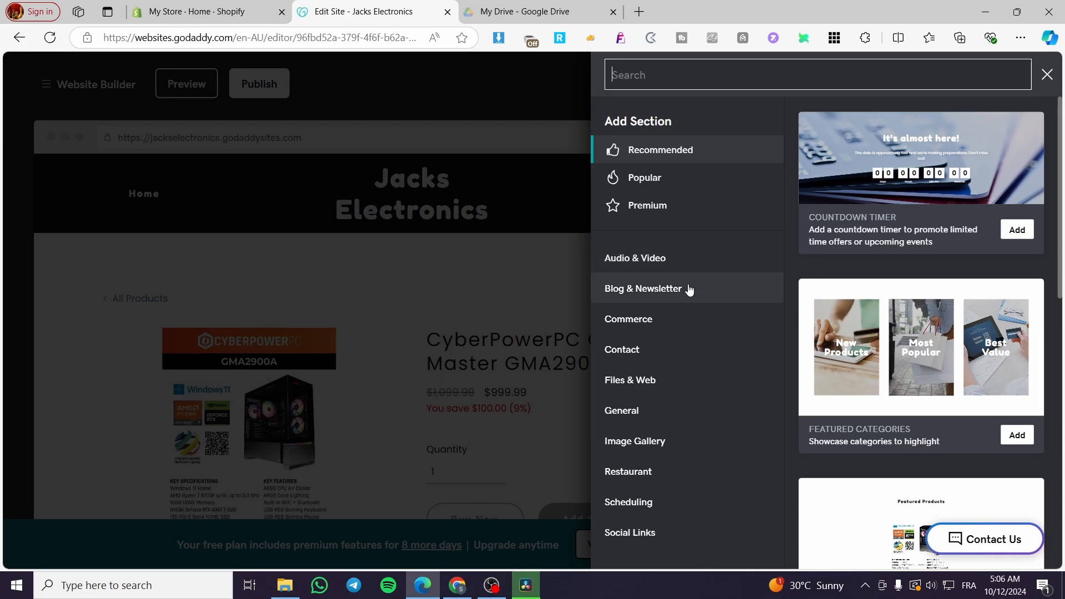
{"action": "left_click", "coordinate": [655, 323]}
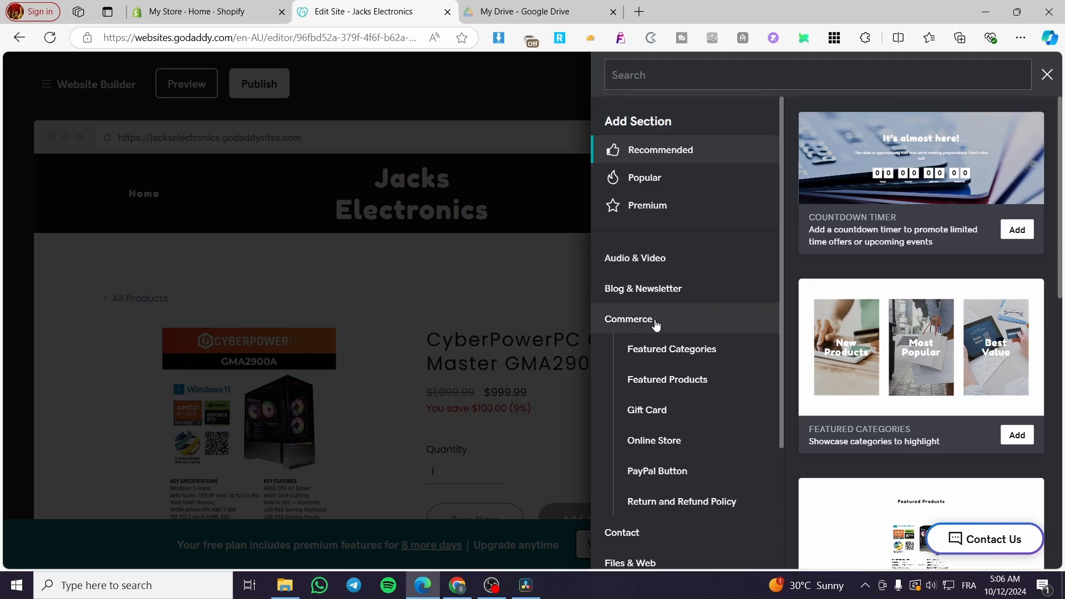
{"action": "left_click", "coordinate": [706, 364]}
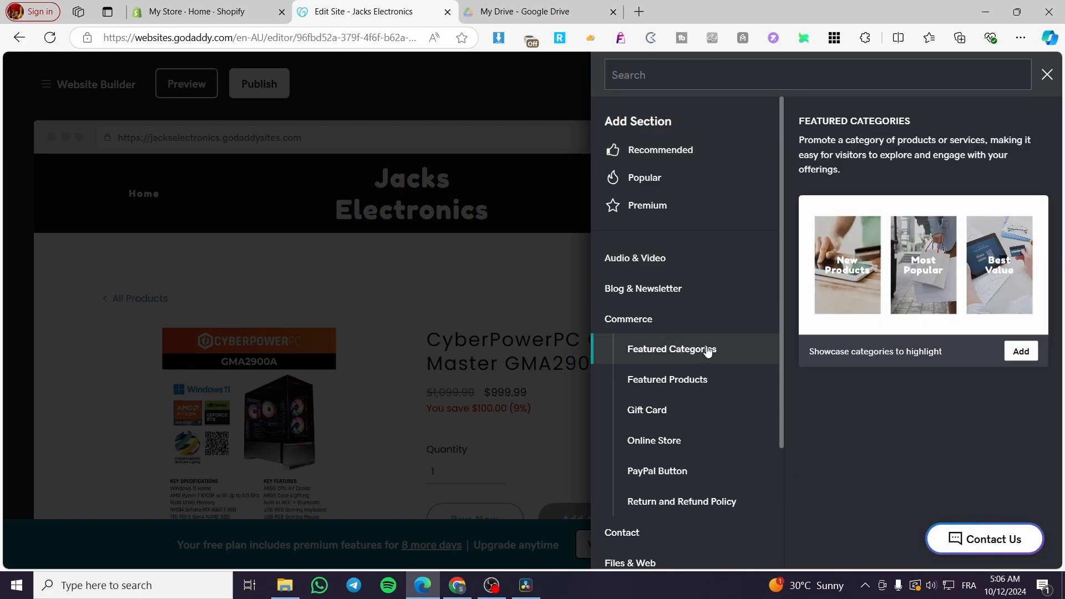
{"action": "left_click", "coordinate": [705, 391]}
{"action": "left_click", "coordinate": [694, 416]}
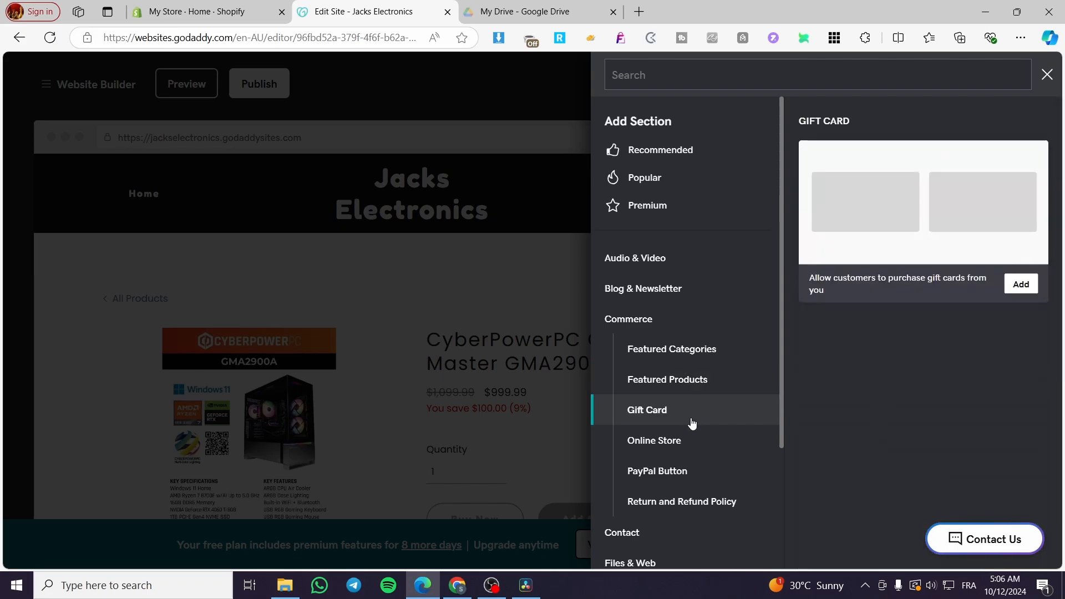
{"action": "left_click", "coordinate": [687, 449]}
{"action": "left_click", "coordinate": [686, 480]}
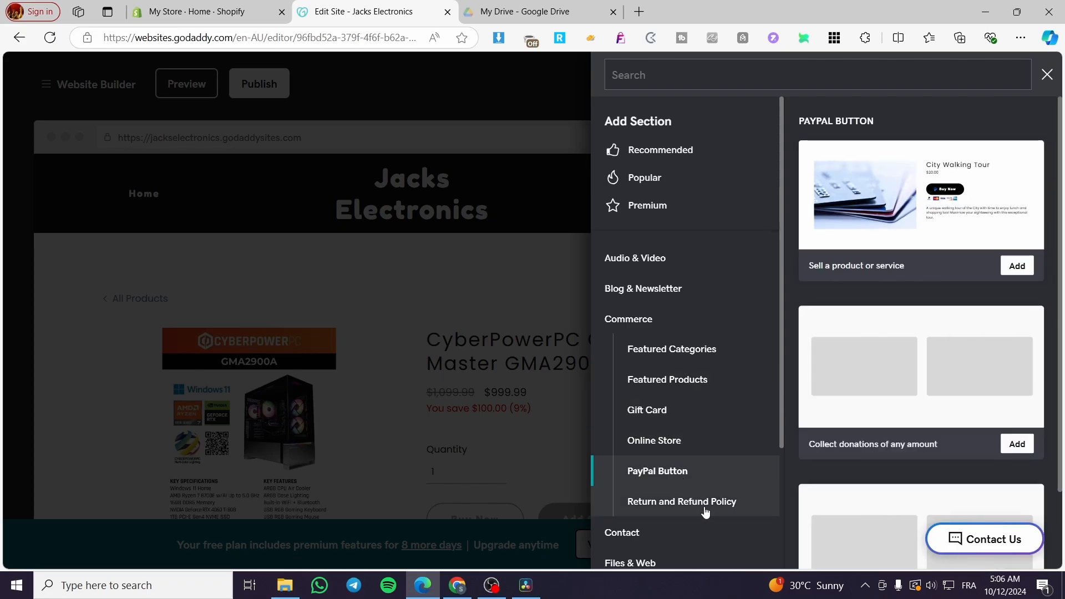
{"action": "left_click", "coordinate": [488, 308]}
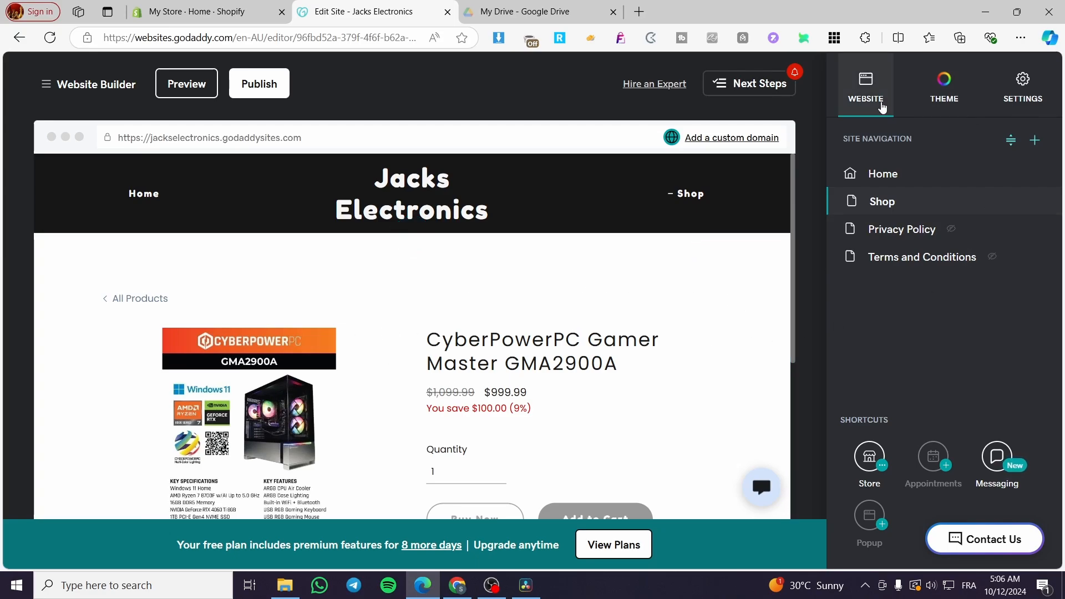
Look over the Shop product page and review the theme's color options and the site header's background choices.
{"action": "scroll", "coordinate": [527, 358], "scroll_direction": "down", "scroll_amount": 3}
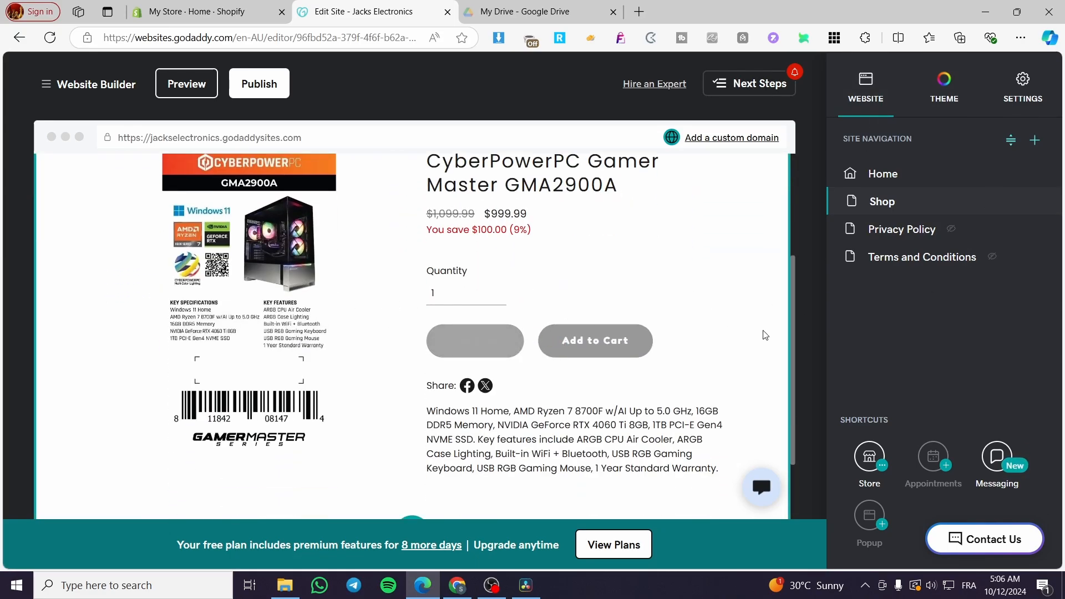
{"action": "left_click", "coordinate": [944, 80]}
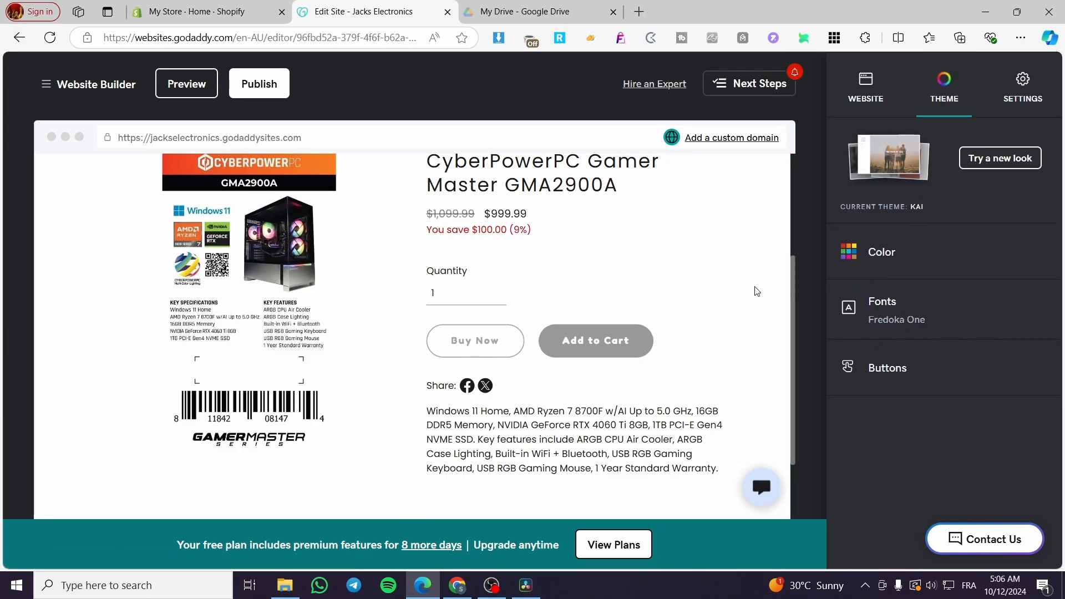
{"action": "scroll", "coordinate": [535, 309], "scroll_direction": "up", "scroll_amount": 3}
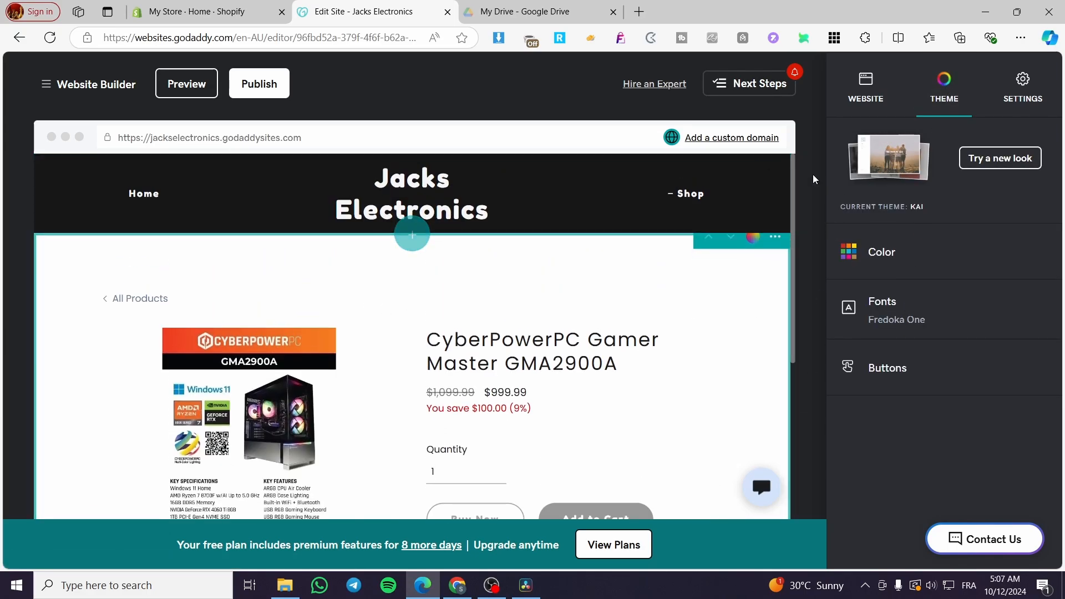
{"action": "left_click", "coordinate": [879, 256]}
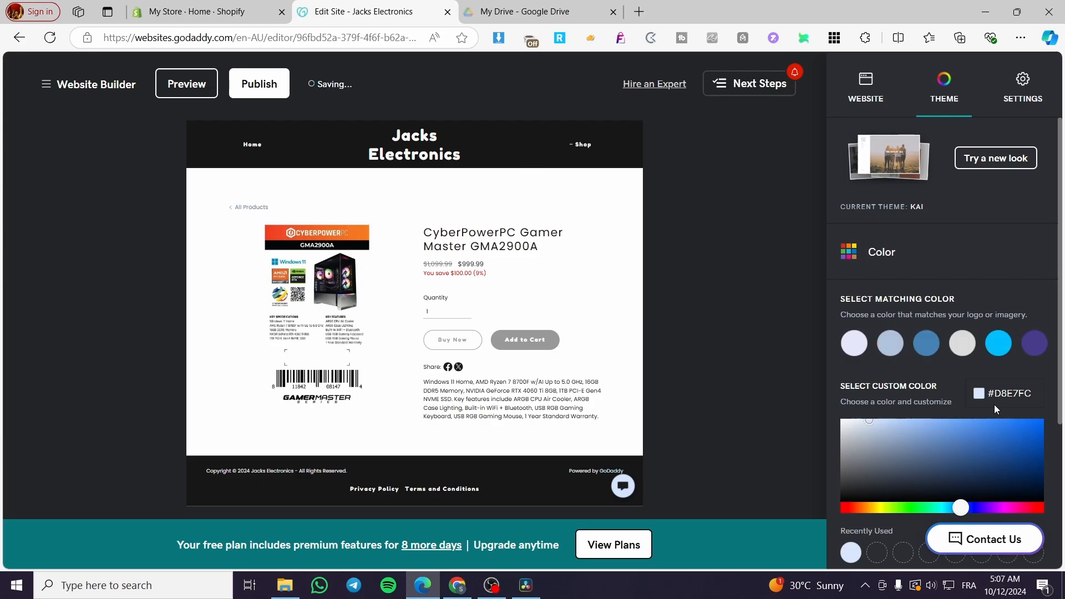
{"action": "scroll", "coordinate": [997, 374], "scroll_direction": "down", "scroll_amount": 4}
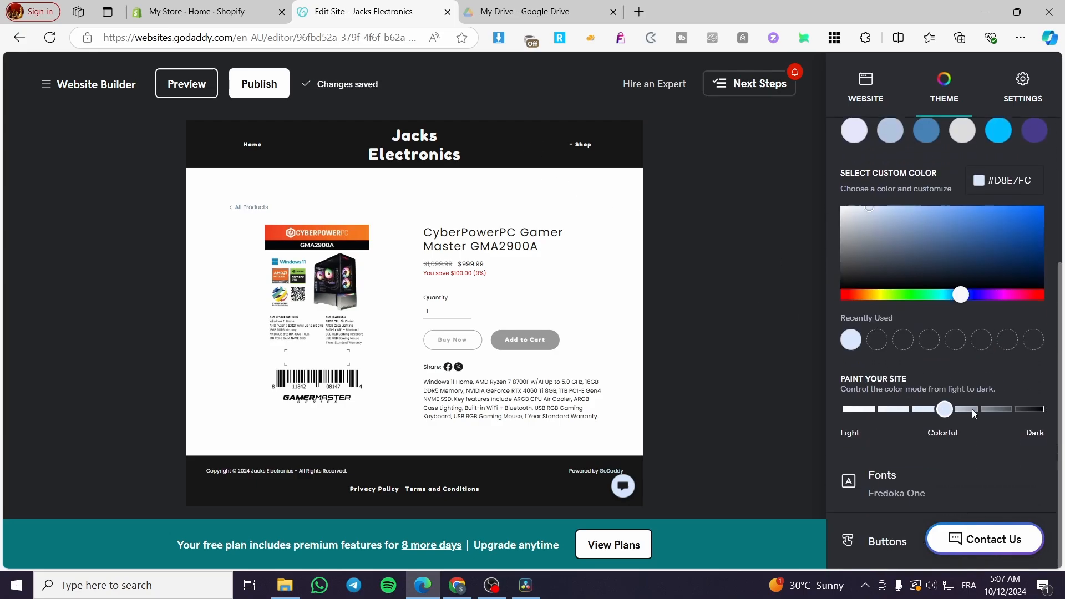
{"action": "scroll", "coordinate": [954, 419], "scroll_direction": "up", "scroll_amount": 5}
{"action": "left_click", "coordinate": [526, 152]}
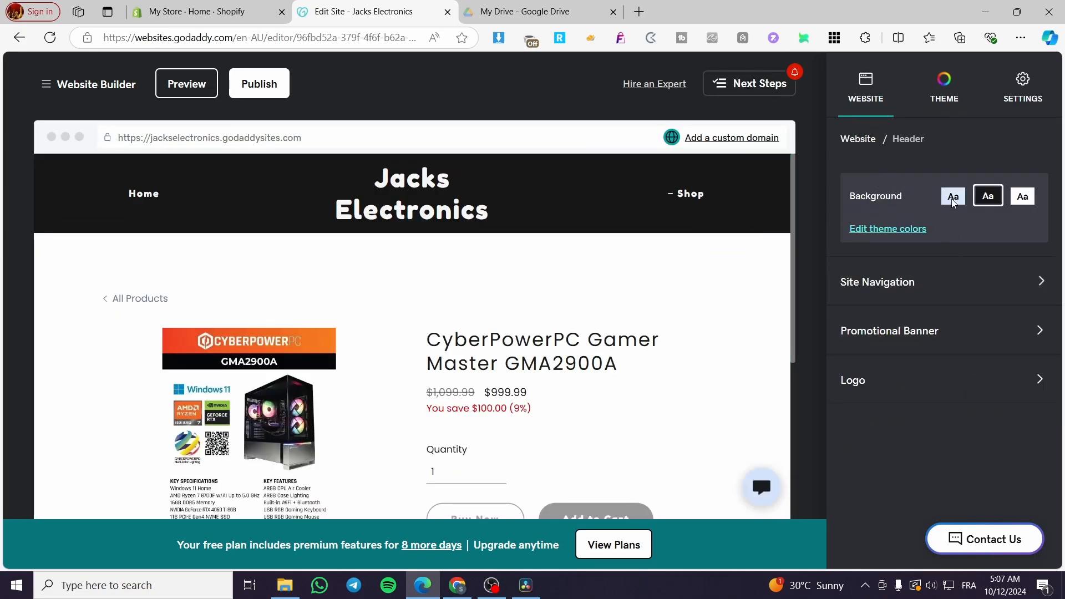
Return to the theme settings and browse the full list of font pairings without choosing a different one.
{"action": "left_click", "coordinate": [944, 89]}
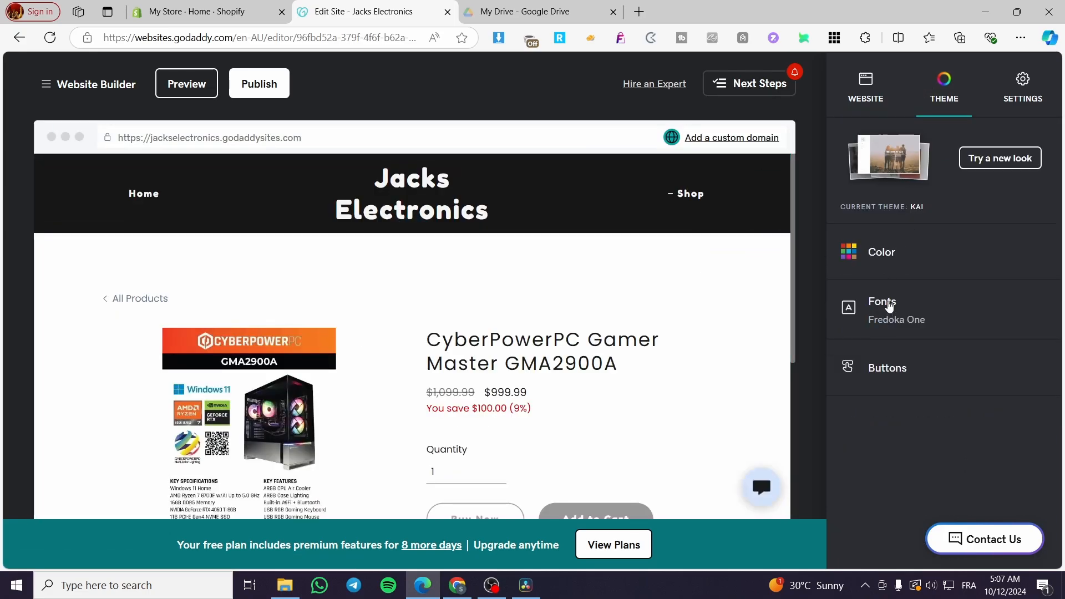
{"action": "left_click", "coordinate": [890, 309]}
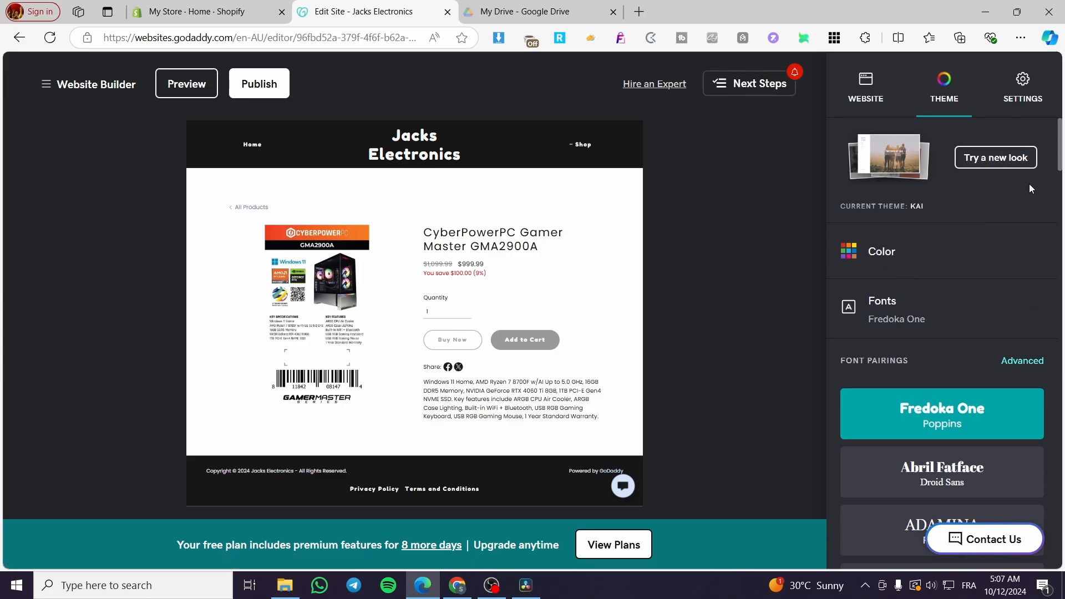
{"action": "scroll", "coordinate": [1030, 187], "scroll_direction": "down", "scroll_amount": 10}
{"action": "scroll", "coordinate": [1042, 226], "scroll_direction": "down", "scroll_amount": 10}
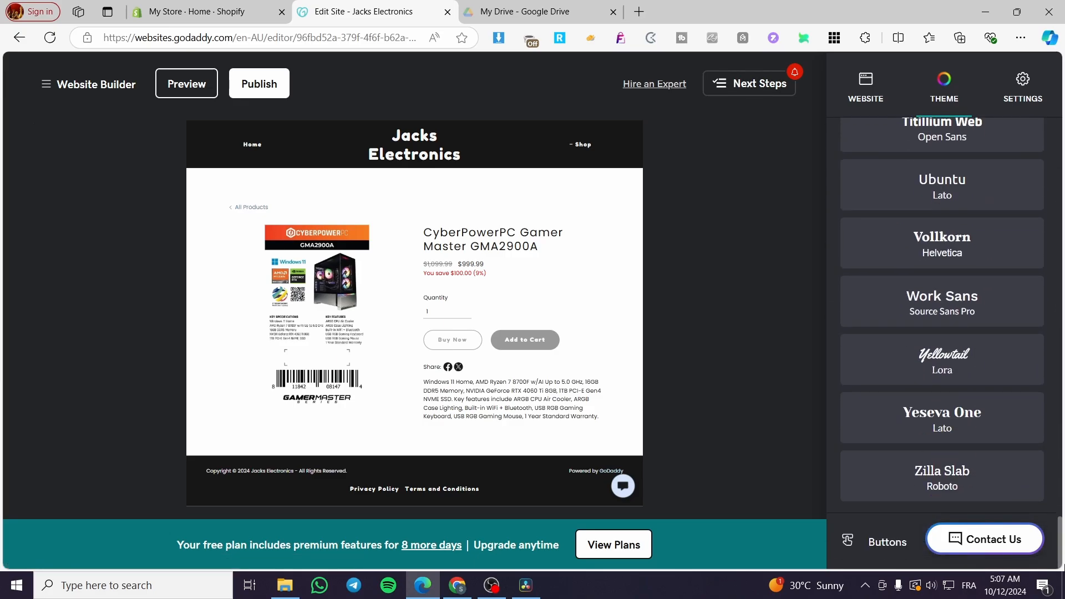
Review the theme's primary button styles and close the style list without selecting another one.
{"action": "left_click", "coordinate": [858, 546]}
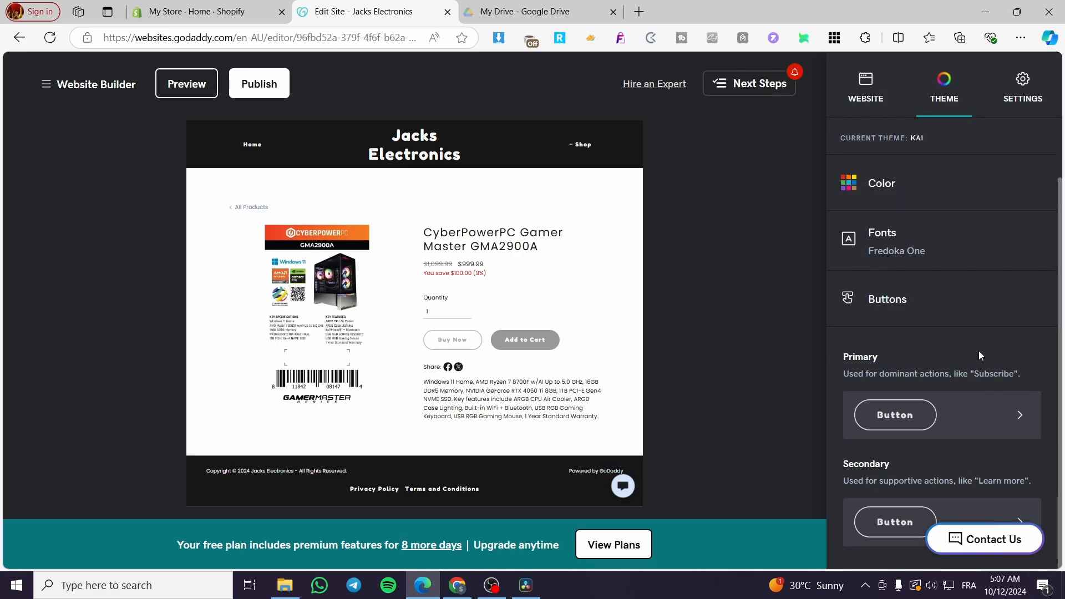
{"action": "left_click", "coordinate": [1020, 415]}
{"action": "scroll", "coordinate": [977, 414], "scroll_direction": "down", "scroll_amount": 5}
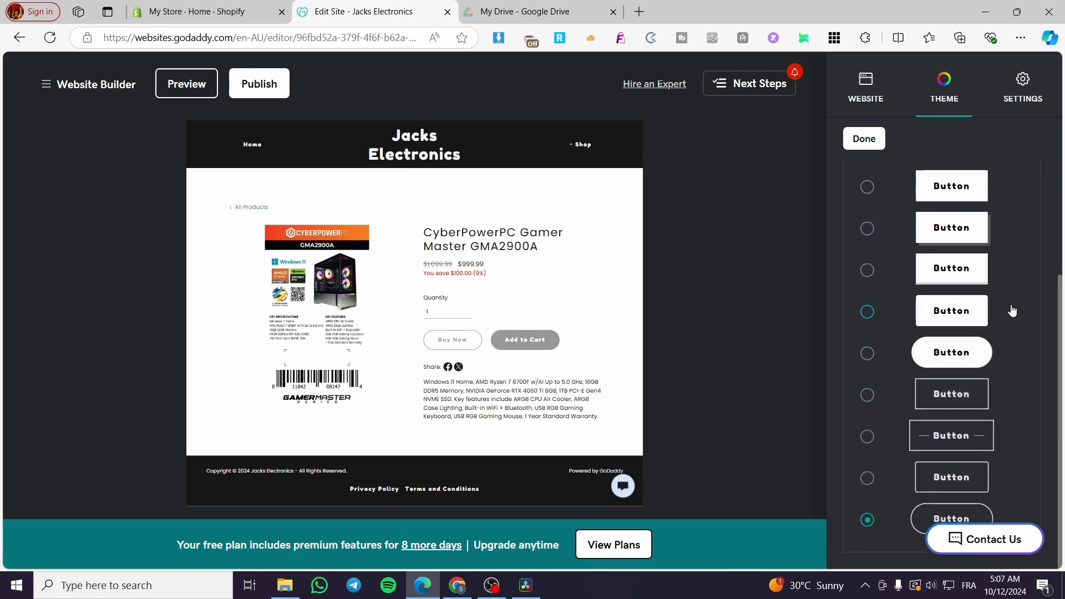
{"action": "left_click", "coordinate": [864, 139]}
{"action": "scroll", "coordinate": [897, 354], "scroll_direction": "up", "scroll_amount": 2}
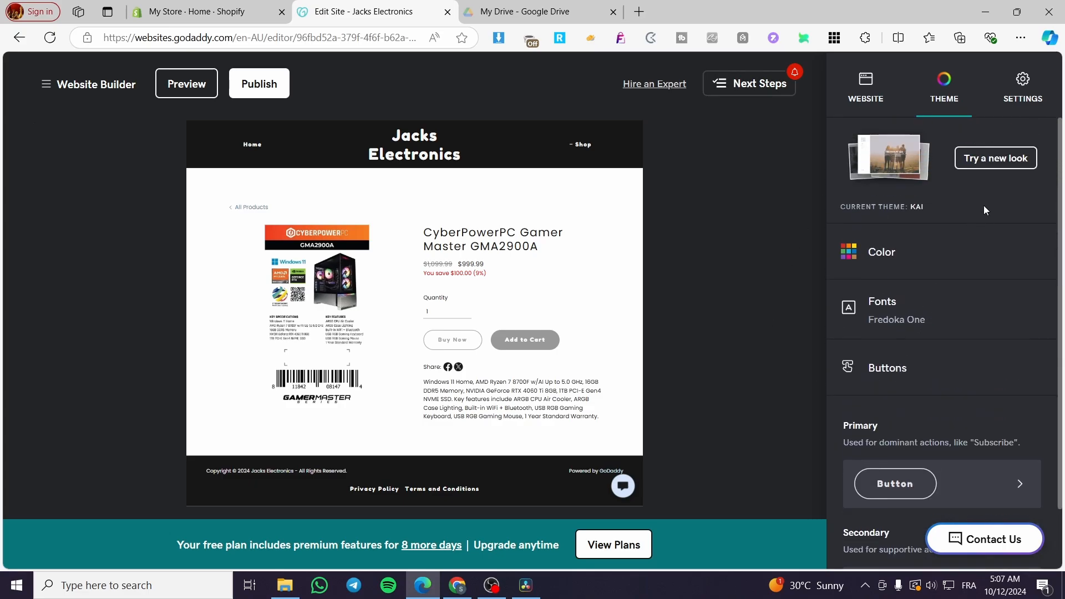
Browse alternative looks for the site, such as Modern, Libre and Bisque, and return to the current theme.
{"action": "left_click", "coordinate": [999, 160]}
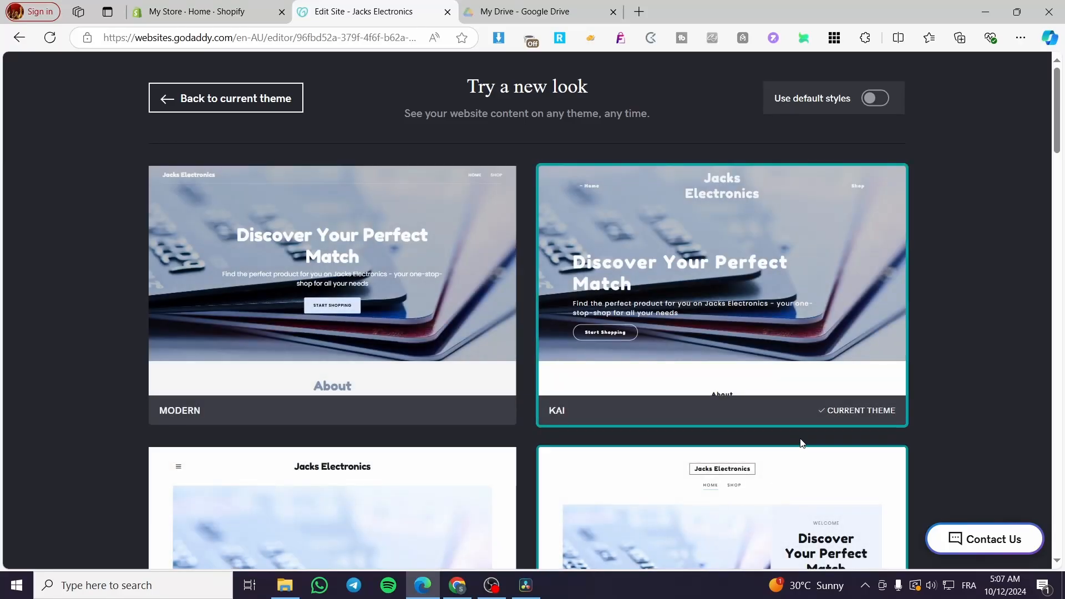
{"action": "scroll", "coordinate": [517, 374], "scroll_direction": "down", "scroll_amount": 3}
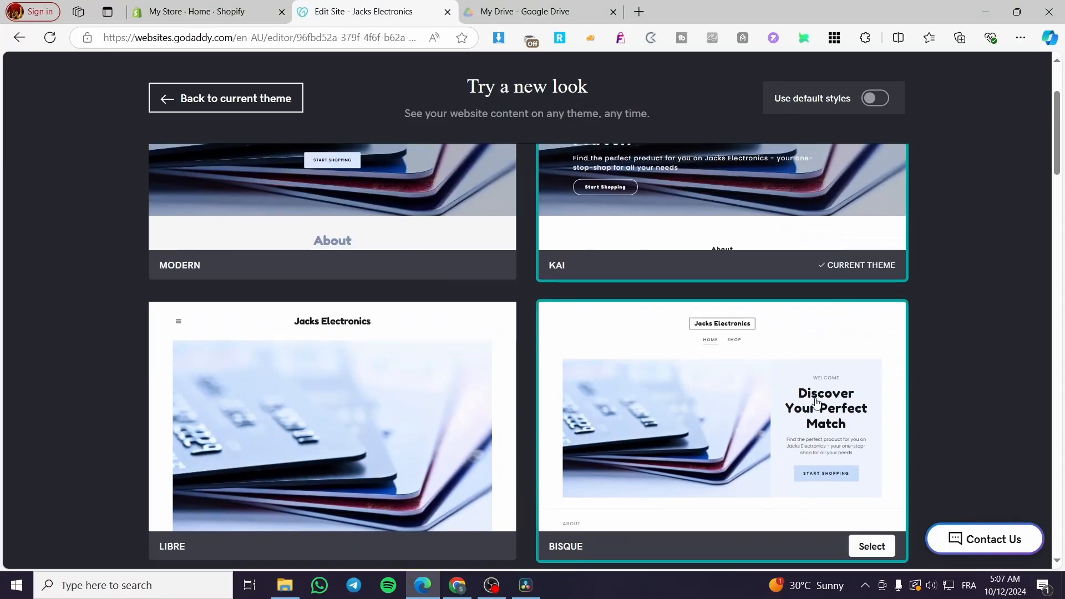
{"action": "scroll", "coordinate": [817, 404], "scroll_direction": "down", "scroll_amount": 8}
{"action": "left_click_drag", "start_coordinate": [1057, 216], "coordinate": [1047, 78]}
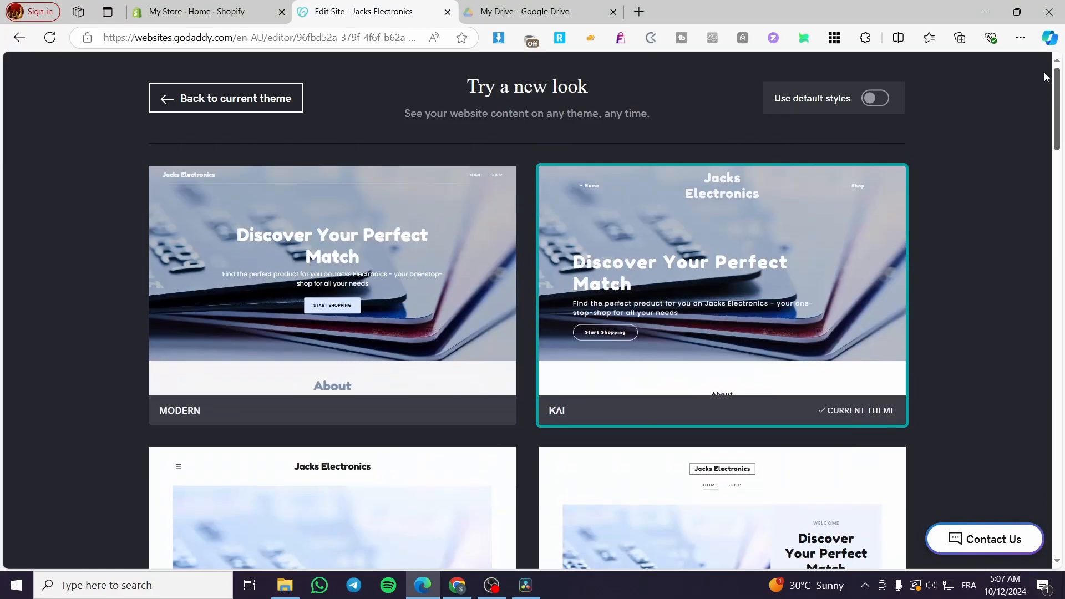
{"action": "left_click", "coordinate": [281, 96]}
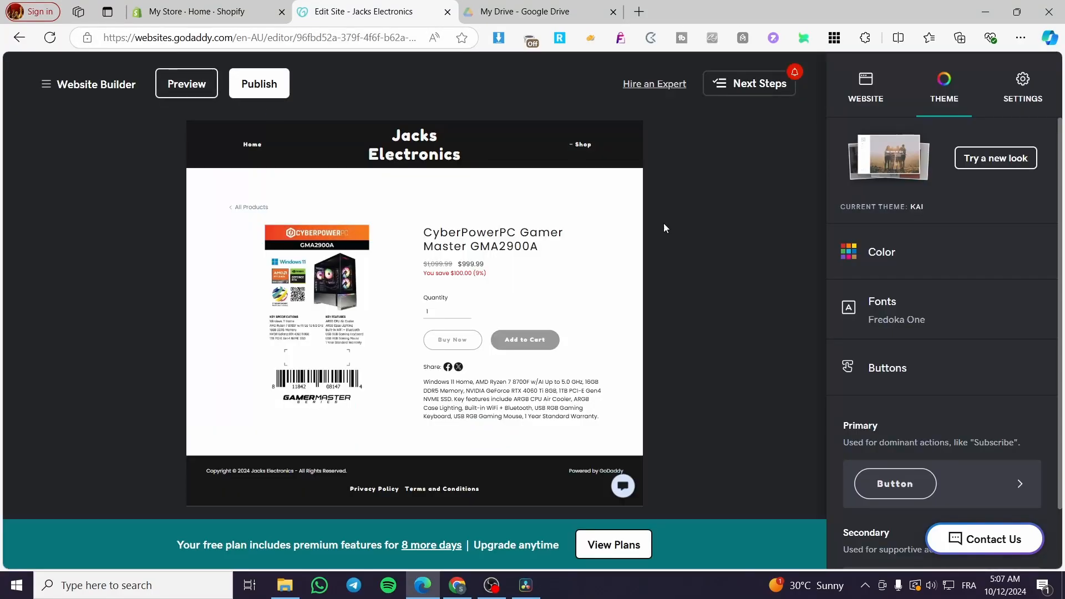
Open the site's settings and publish the Jacks Electronics website.
{"action": "left_click", "coordinate": [1022, 86]}
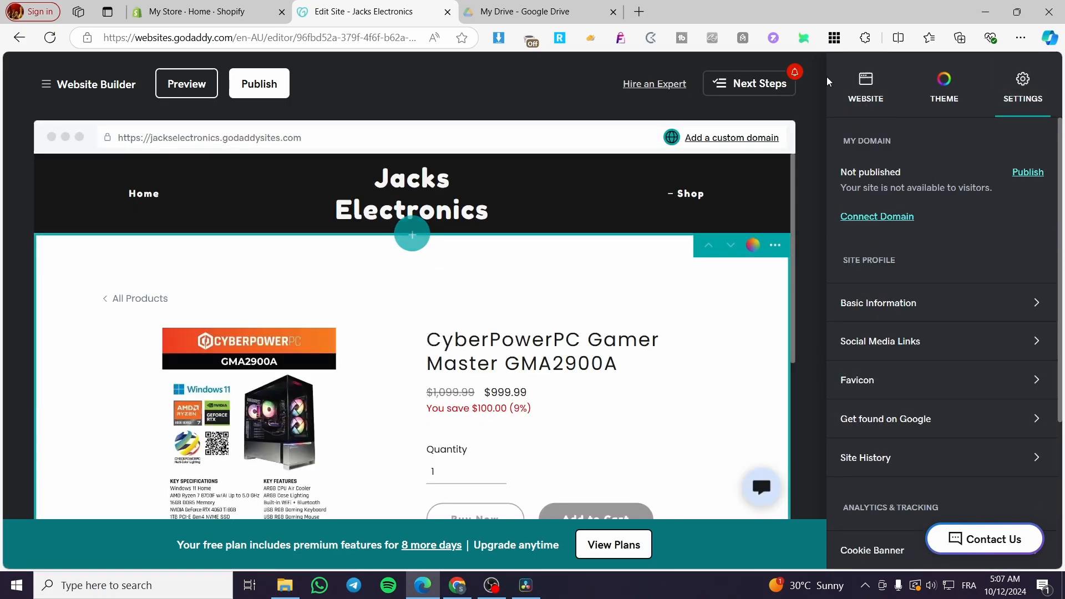
{"action": "left_click", "coordinate": [1029, 172]}
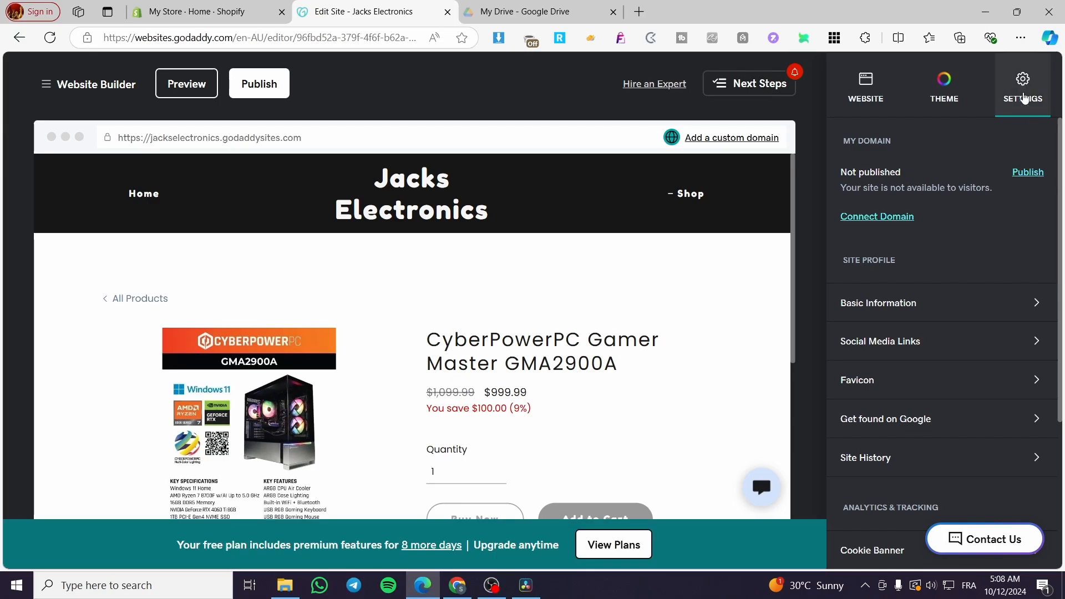
{"action": "left_click", "coordinate": [252, 85]}
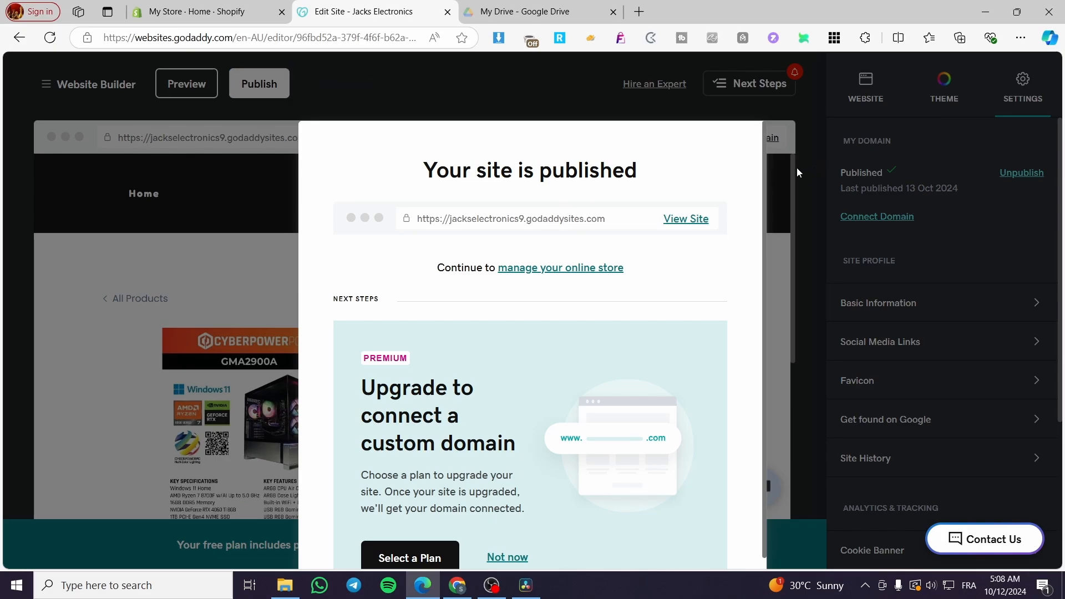
View the live Jacks Electronics site, accept its cookie notice, look through the home page and close it.
{"action": "left_click", "coordinate": [698, 219]}
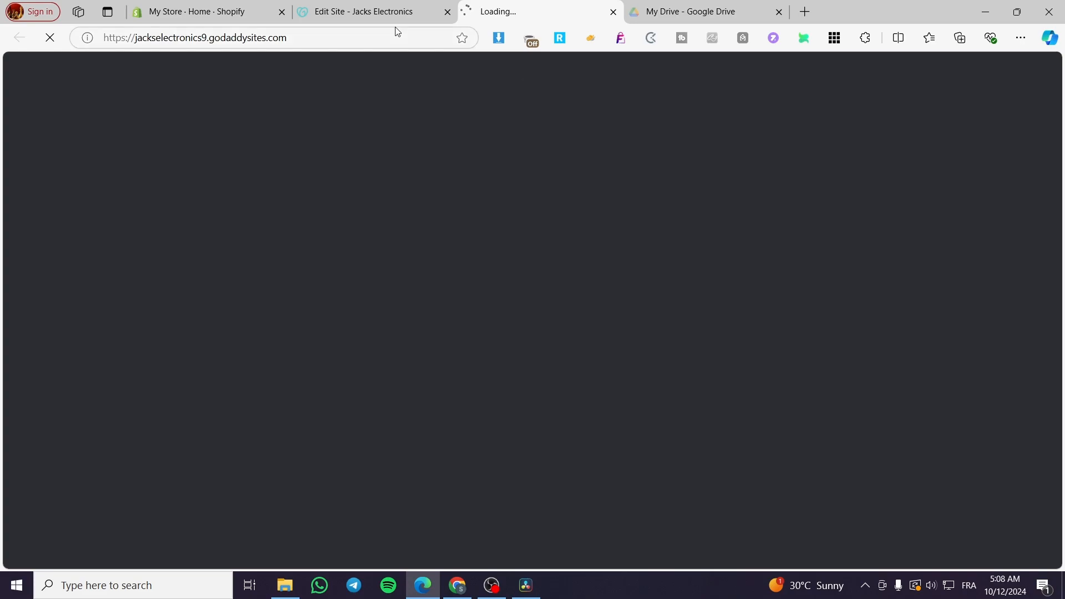
{"action": "scroll", "coordinate": [324, 364], "scroll_direction": "down", "scroll_amount": 15}
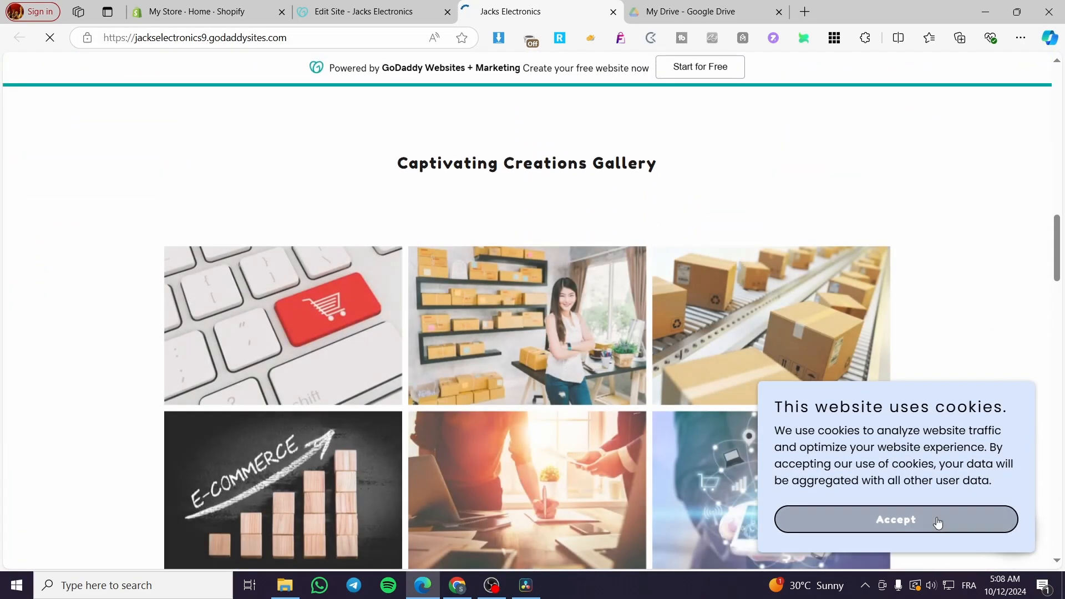
{"action": "left_click", "coordinate": [937, 524]}
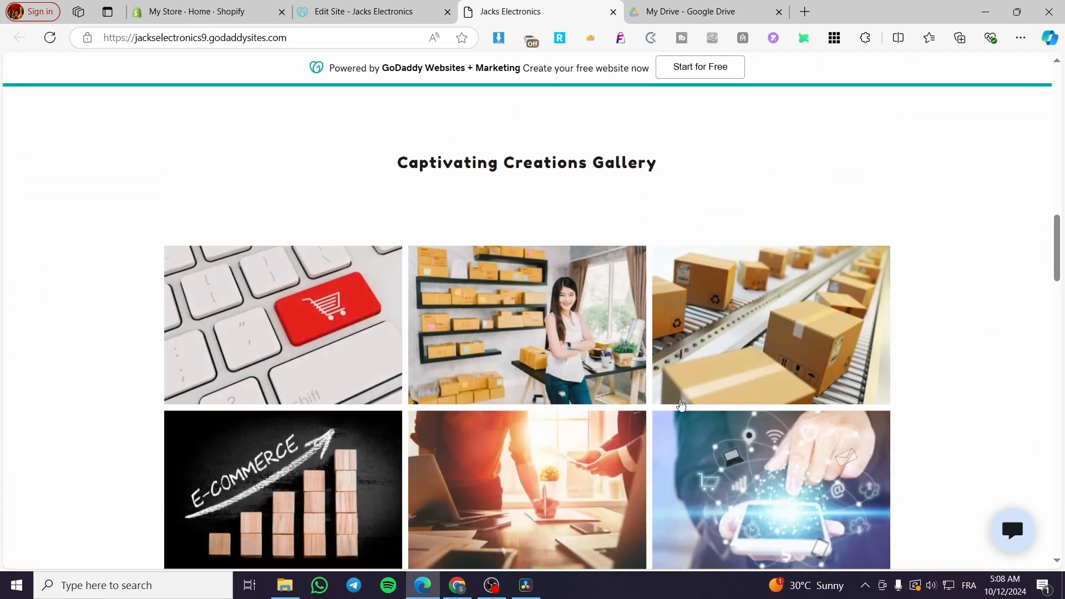
{"action": "scroll", "coordinate": [647, 409], "scroll_direction": "down", "scroll_amount": 5}
{"action": "scroll", "coordinate": [448, 383], "scroll_direction": "up", "scroll_amount": 4}
{"action": "scroll", "coordinate": [447, 382], "scroll_direction": "up", "scroll_amount": 15}
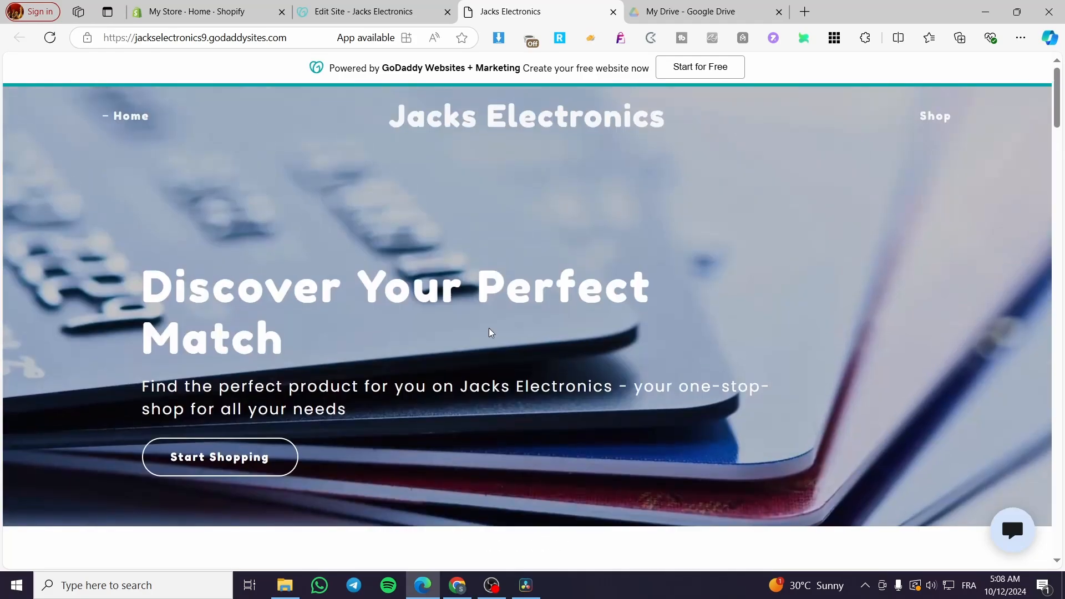
{"action": "left_click", "coordinate": [613, 11]}
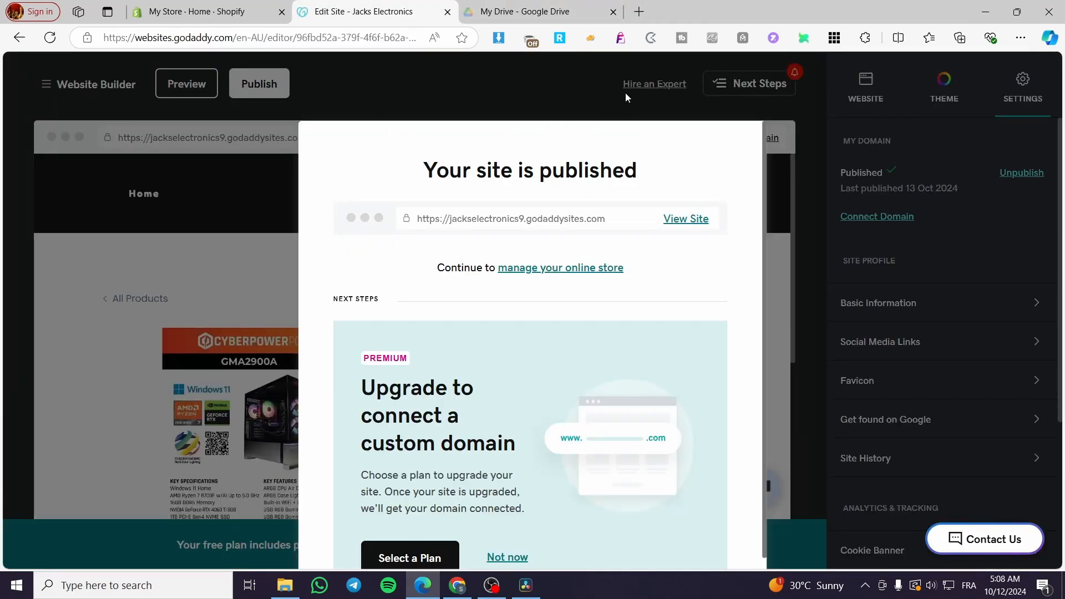
Decline the custom domain upgrade and open the Jacks Electronics dashboard to examine the website's publishing card.
{"action": "scroll", "coordinate": [723, 490], "scroll_direction": "down", "scroll_amount": 2}
{"action": "left_click", "coordinate": [506, 514]}
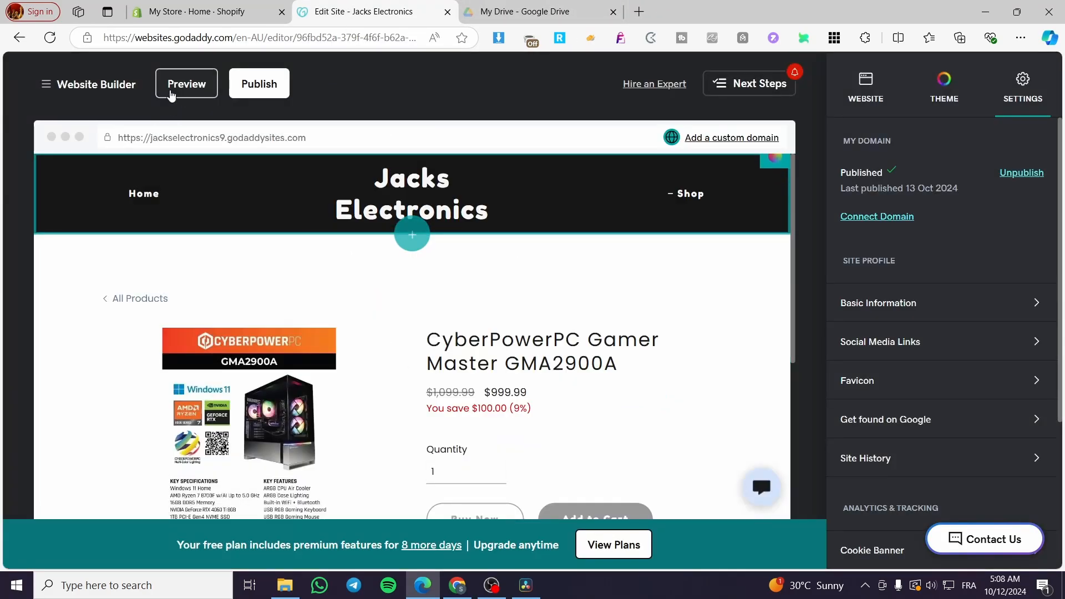
{"action": "left_click", "coordinate": [46, 84]}
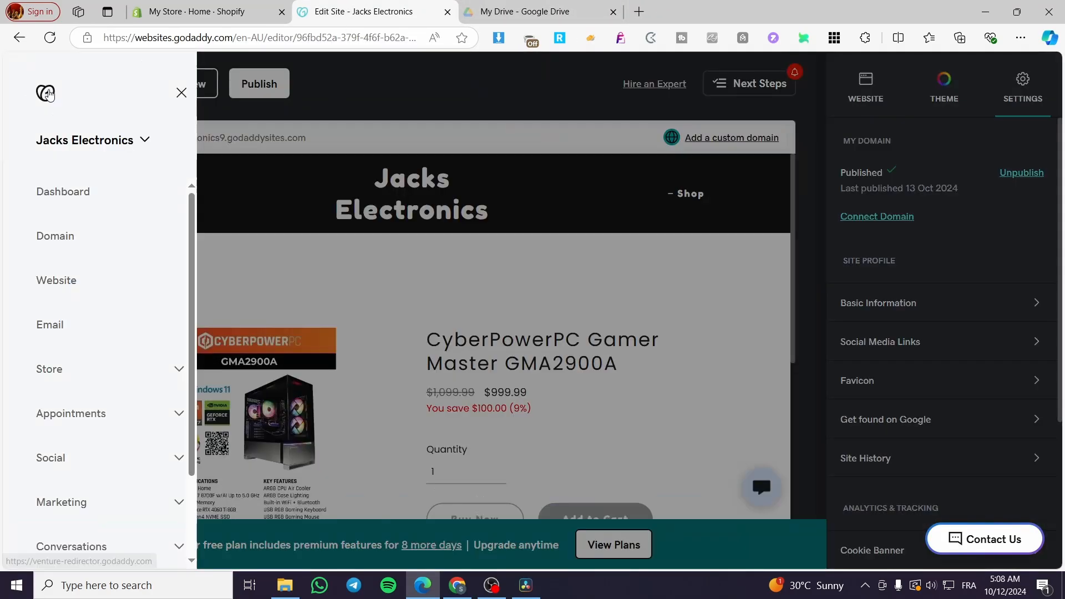
{"action": "left_click", "coordinate": [78, 192]}
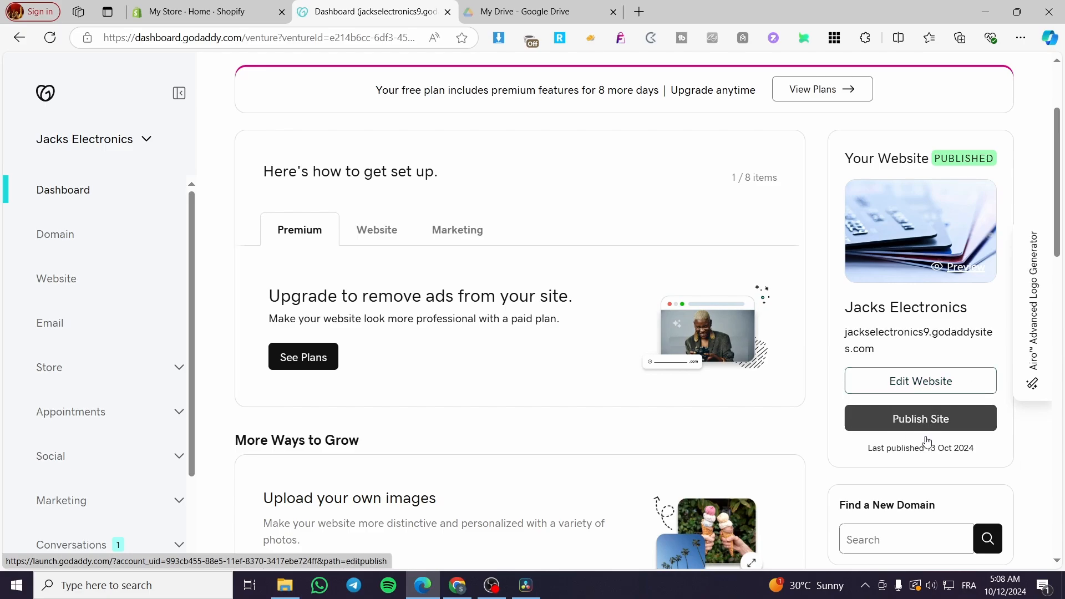
{"action": "left_click_drag", "start_coordinate": [869, 451], "coordinate": [928, 450]}
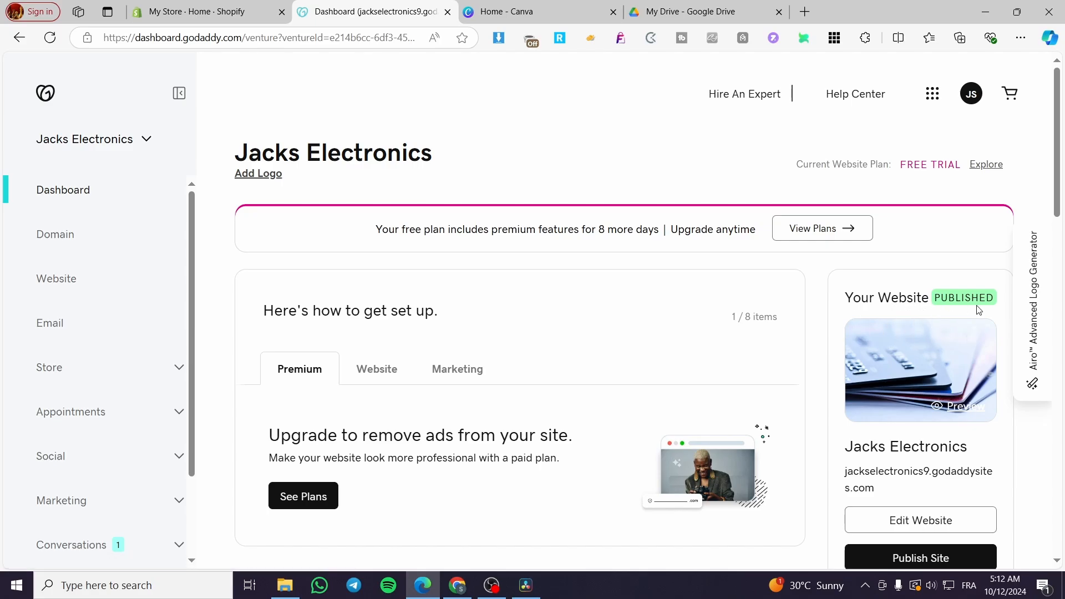
{"action": "scroll", "coordinate": [941, 301], "scroll_direction": "down", "scroll_amount": 5}
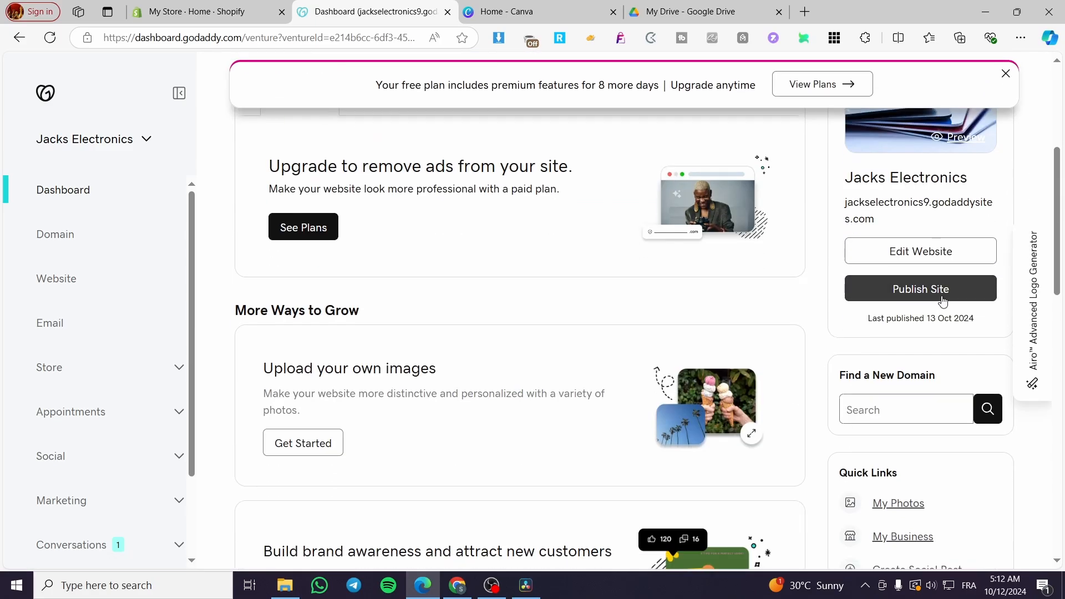
{"action": "scroll", "coordinate": [993, 170], "scroll_direction": "up", "scroll_amount": 4}
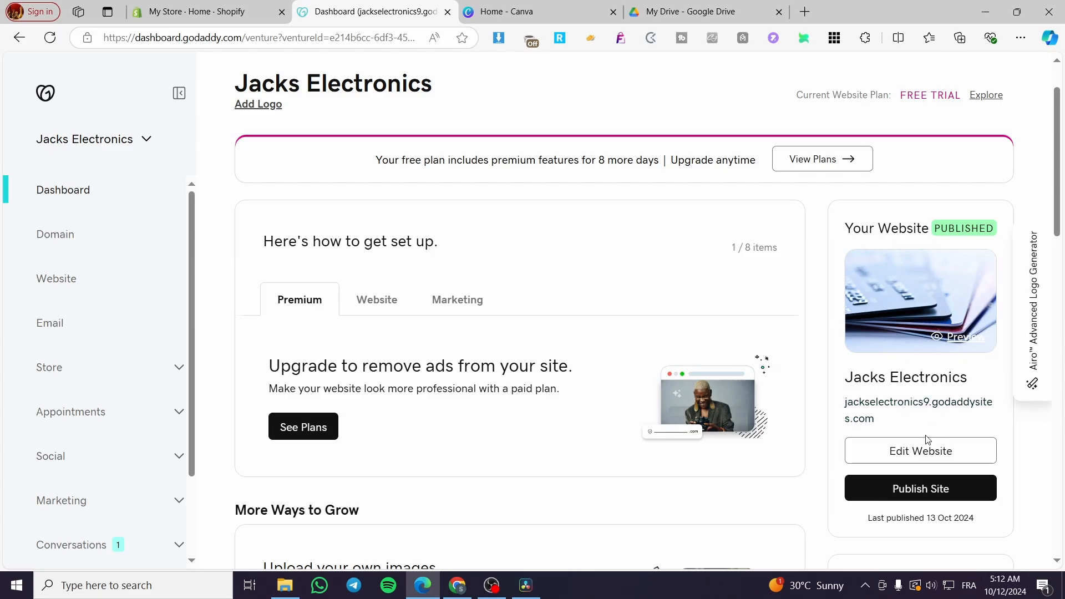
Reopen the website for editing and unpublish it from the site's settings, confirming the change.
{"action": "left_click", "coordinate": [905, 457]}
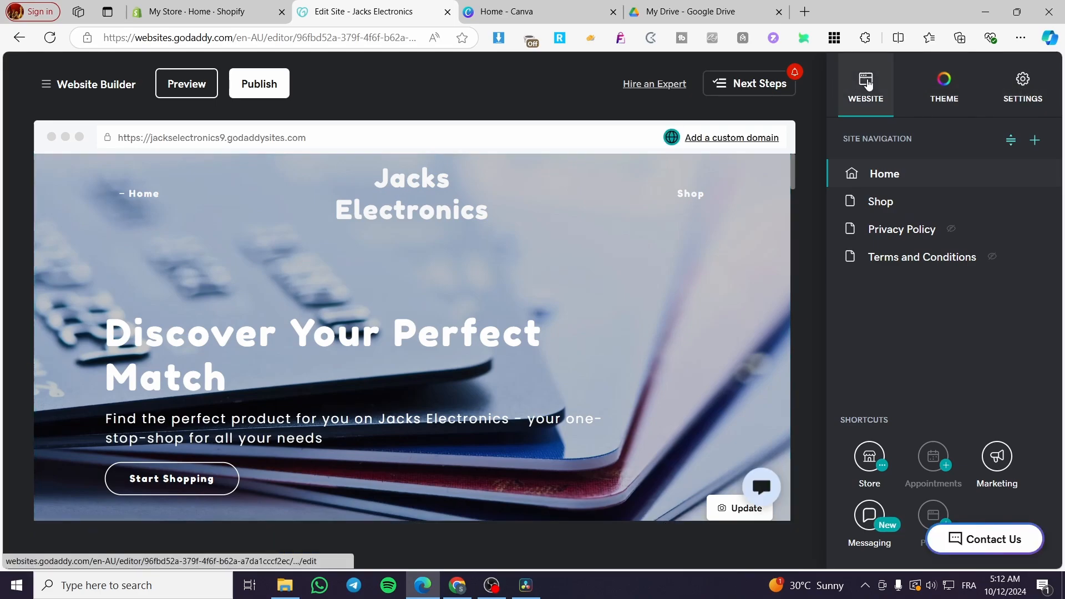
{"action": "left_click", "coordinate": [1024, 86]}
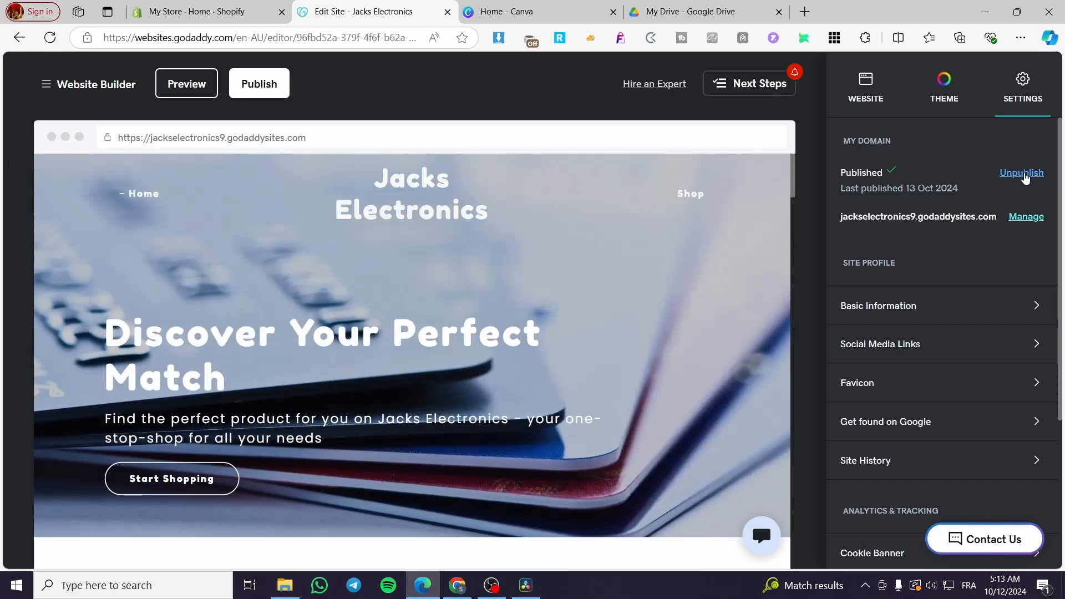
{"action": "left_click", "coordinate": [1020, 173]}
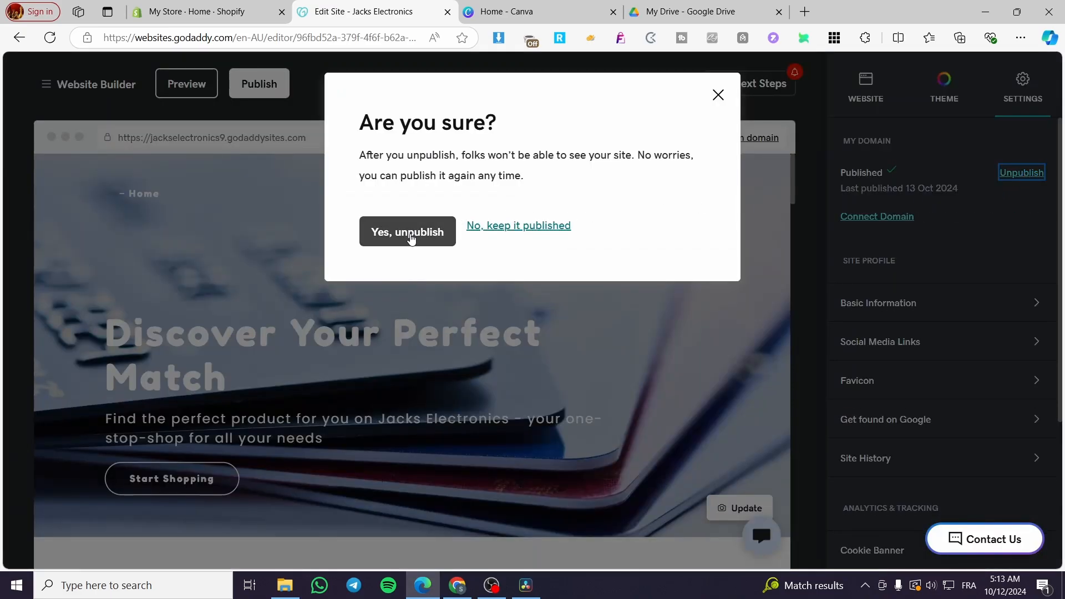
{"action": "left_click", "coordinate": [408, 237]}
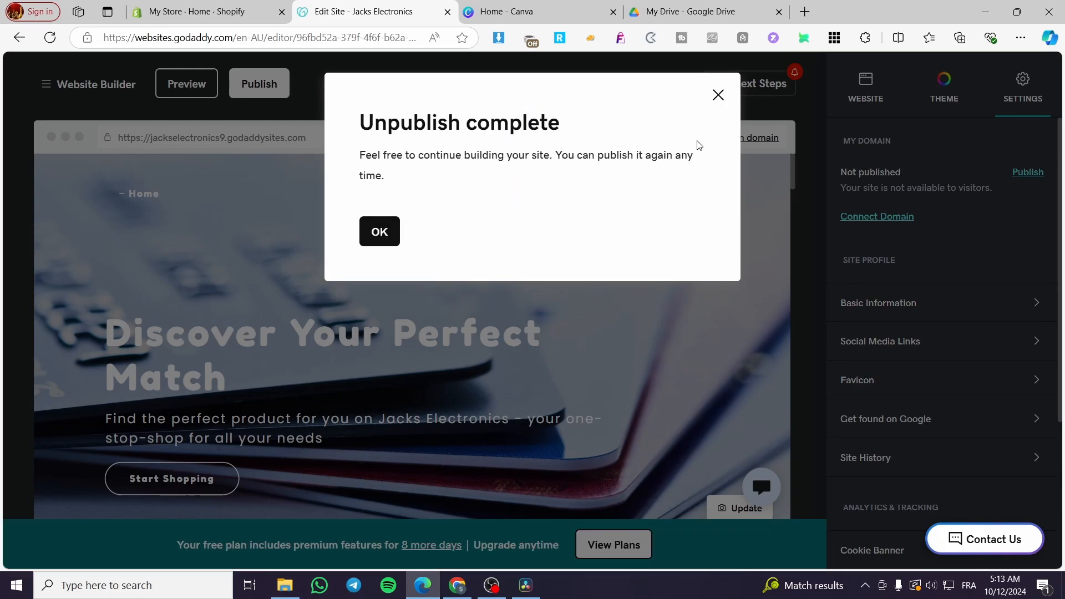
{"action": "left_click", "coordinate": [719, 95]}
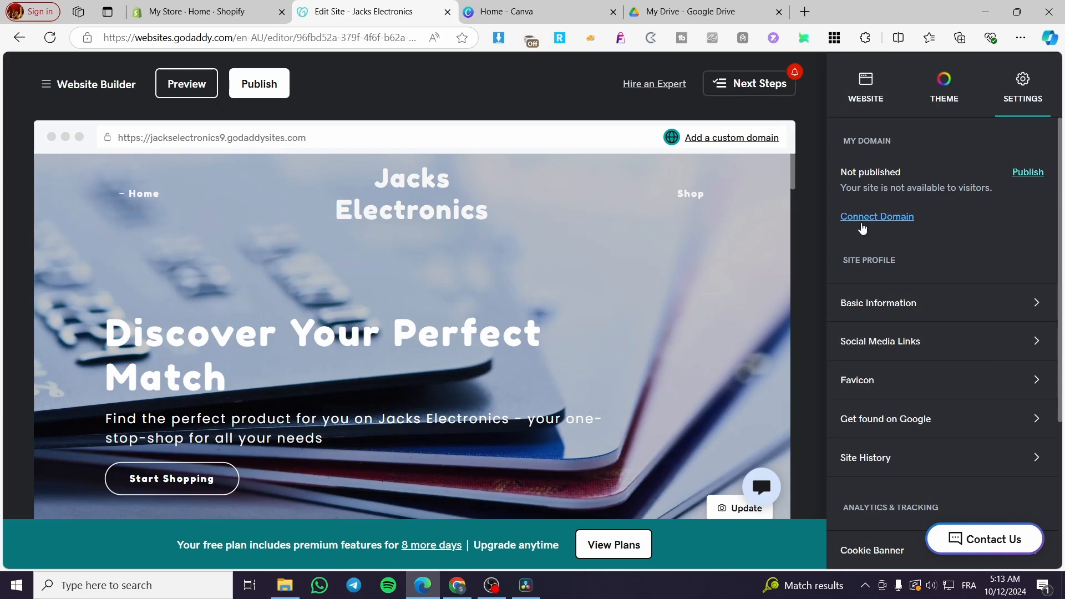
Check the option to connect a custom domain and decline the plan upgrade it requires.
{"action": "left_click", "coordinate": [865, 220]}
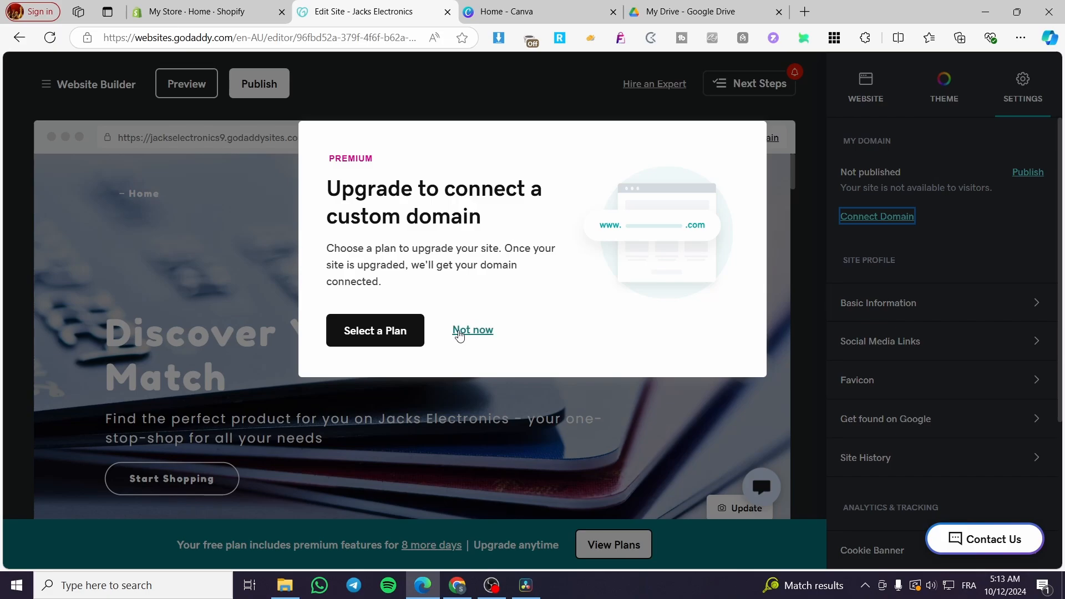
{"action": "left_click", "coordinate": [473, 330]}
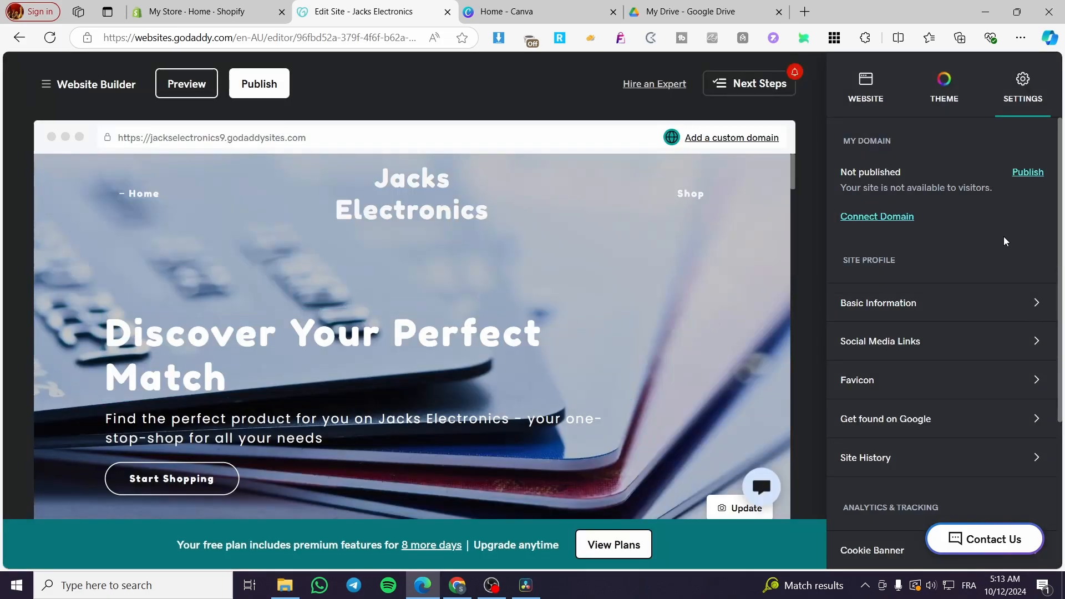